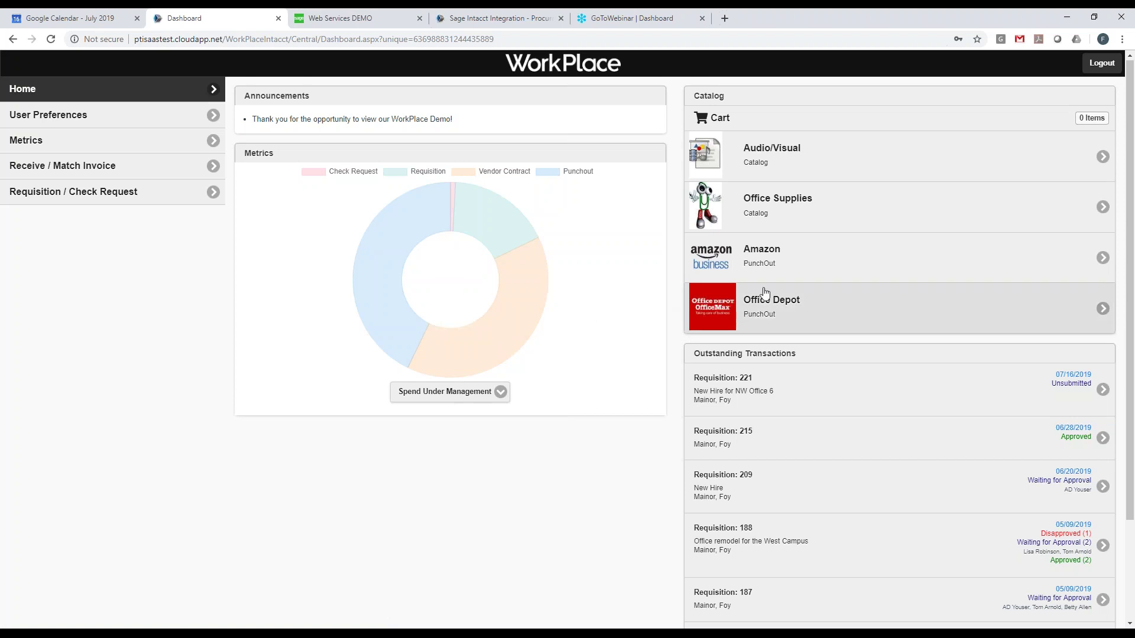
# Add one 10-pack of the Smead Top-Tab Tuff Pocket Expanding File from the Office Supplies catalog to the cart.
pyautogui.click(833, 207)
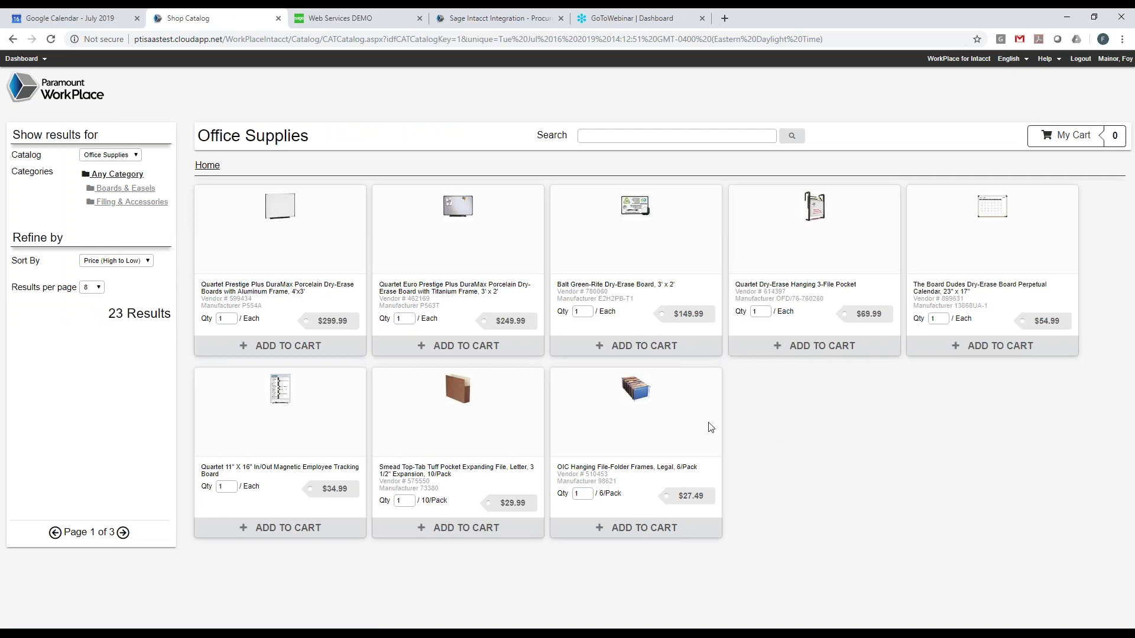
pyautogui.click(457, 413)
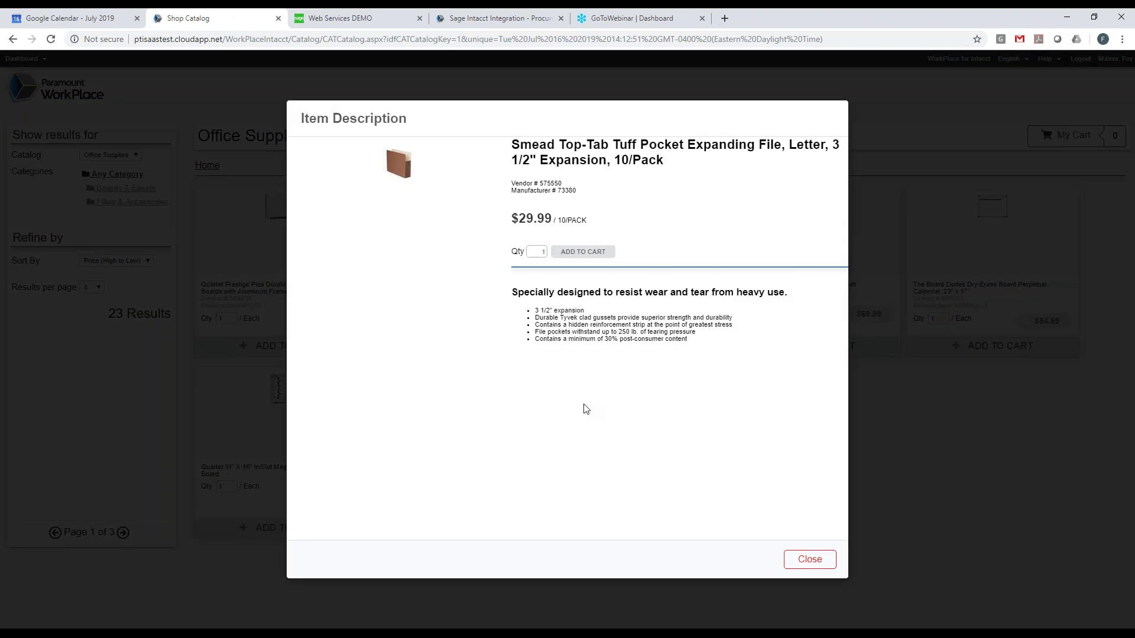
pyautogui.click(578, 254)
pyautogui.click(813, 564)
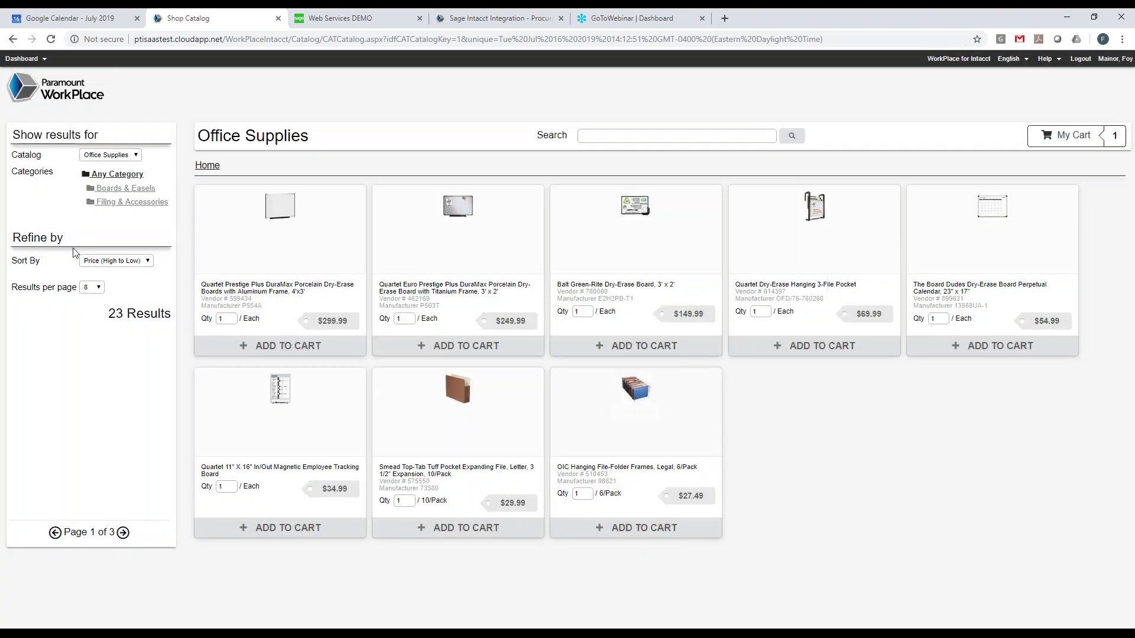
# Add the Samsung 46" LED-LCD HDTV from the Audio/Visual catalog to the cart and create an order requisition from the cart.
pyautogui.click(134, 157)
pyautogui.click(123, 185)
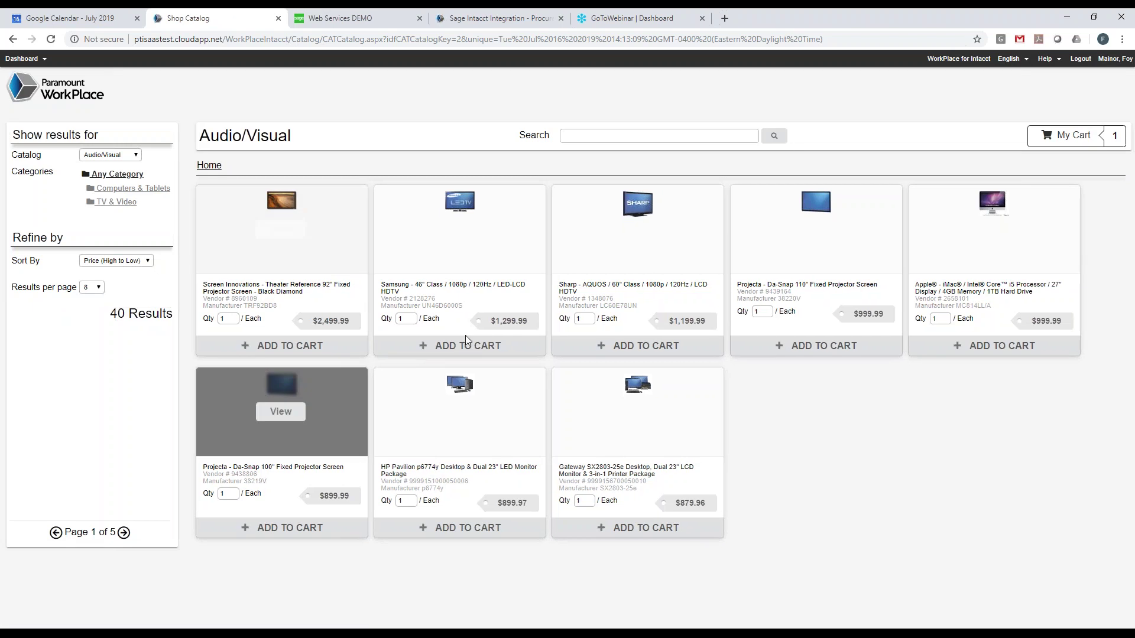
pyautogui.click(1089, 142)
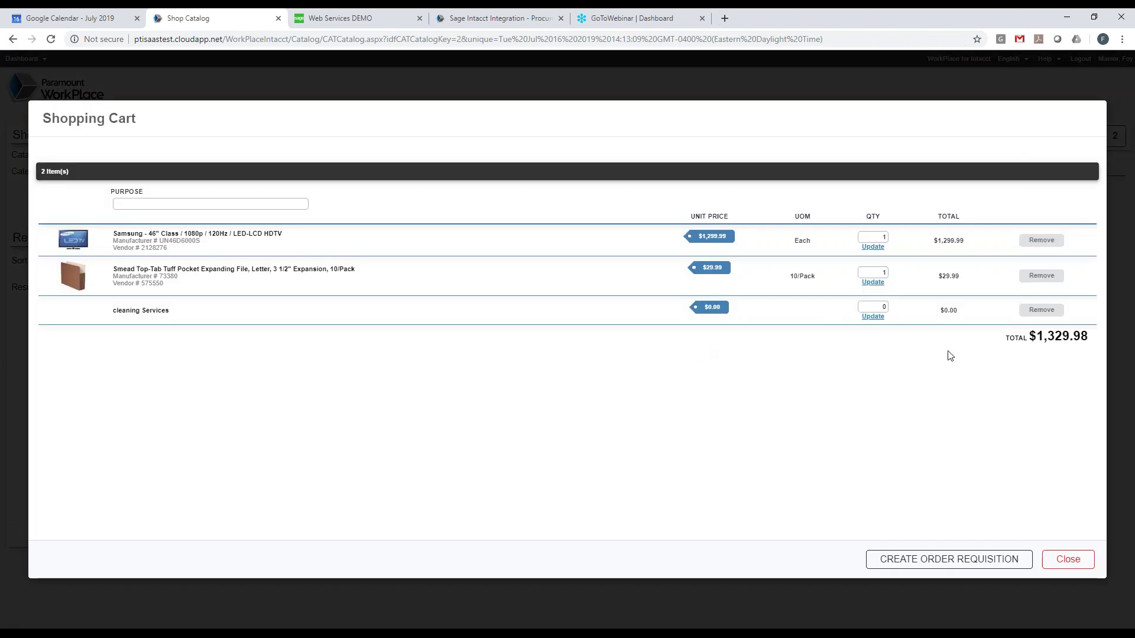
pyautogui.click(970, 562)
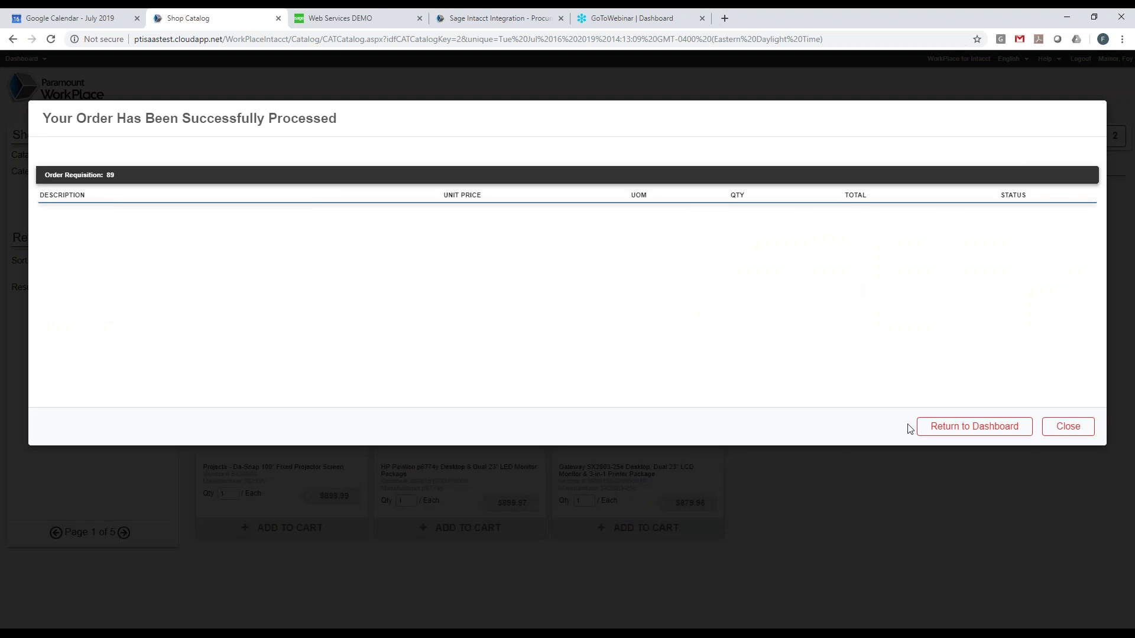
pyautogui.click(970, 430)
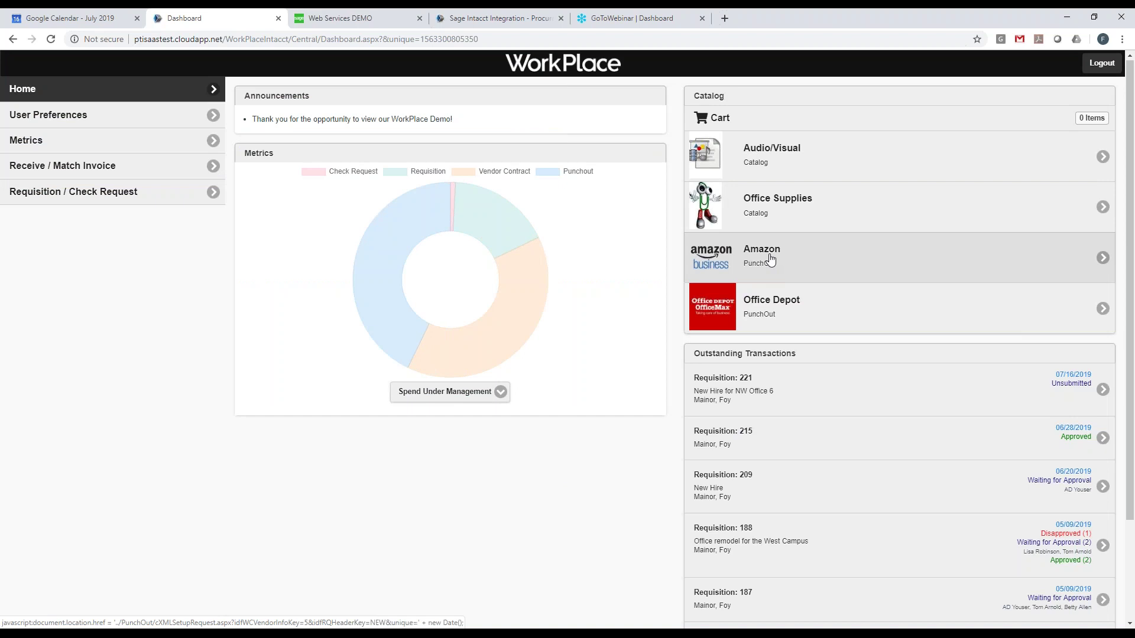
# Punch out to Amazon and add the Roku Ultra streaming media player from the recommended deals to the cart.
pyautogui.click(834, 264)
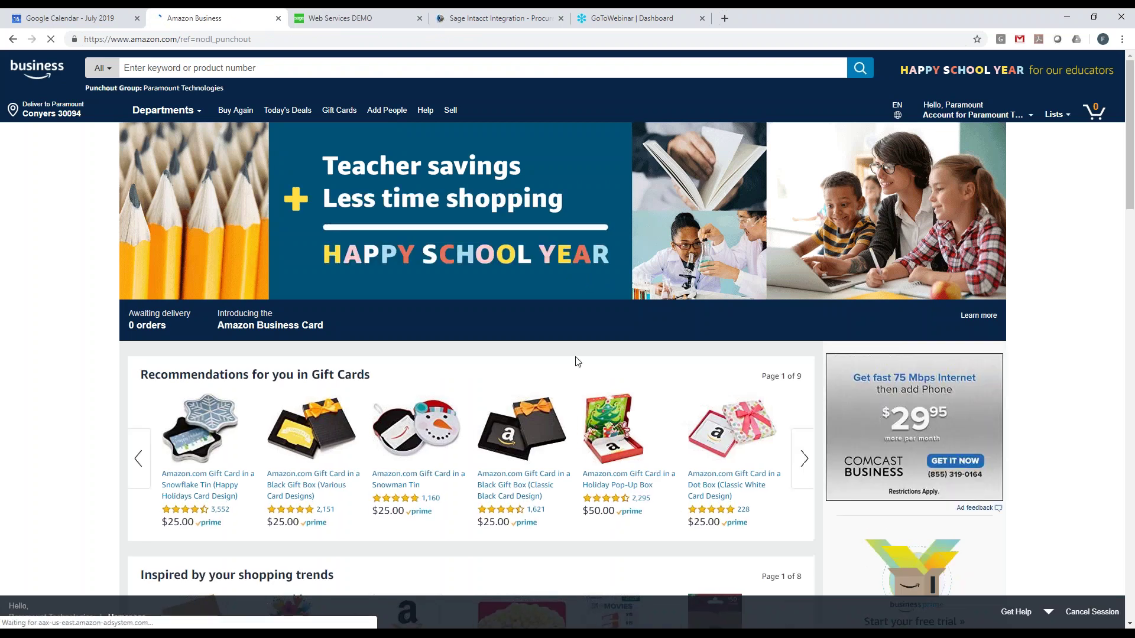
pyautogui.scroll(-2, 577, 360)
pyautogui.scroll(-6, 486, 390)
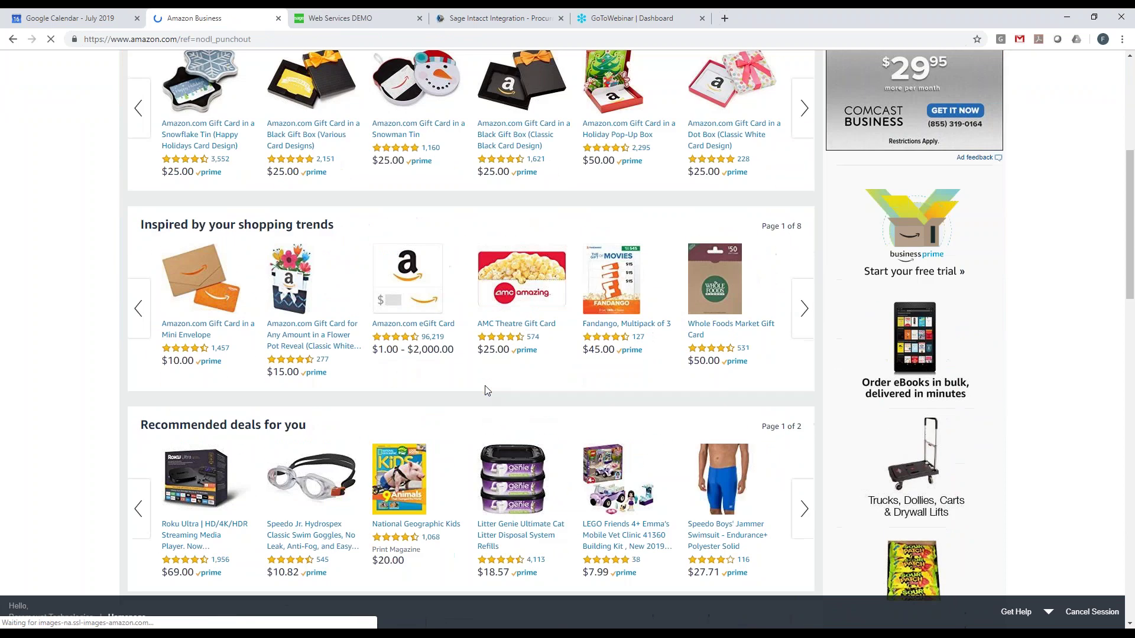
pyautogui.scroll(-2, 488, 390)
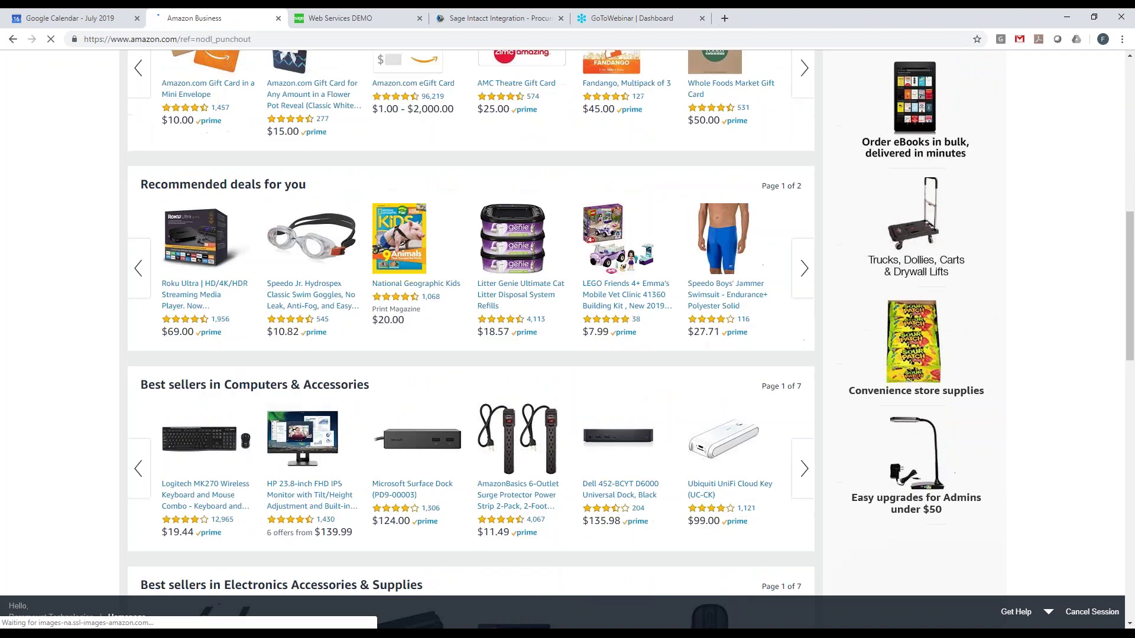
pyautogui.click(186, 240)
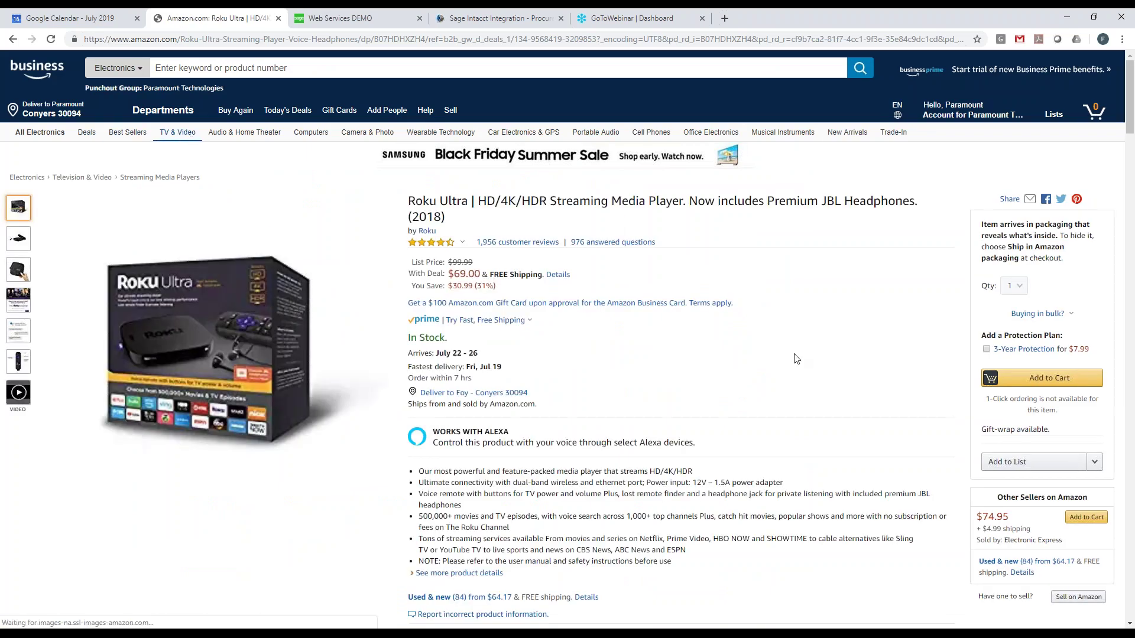
pyautogui.click(1049, 380)
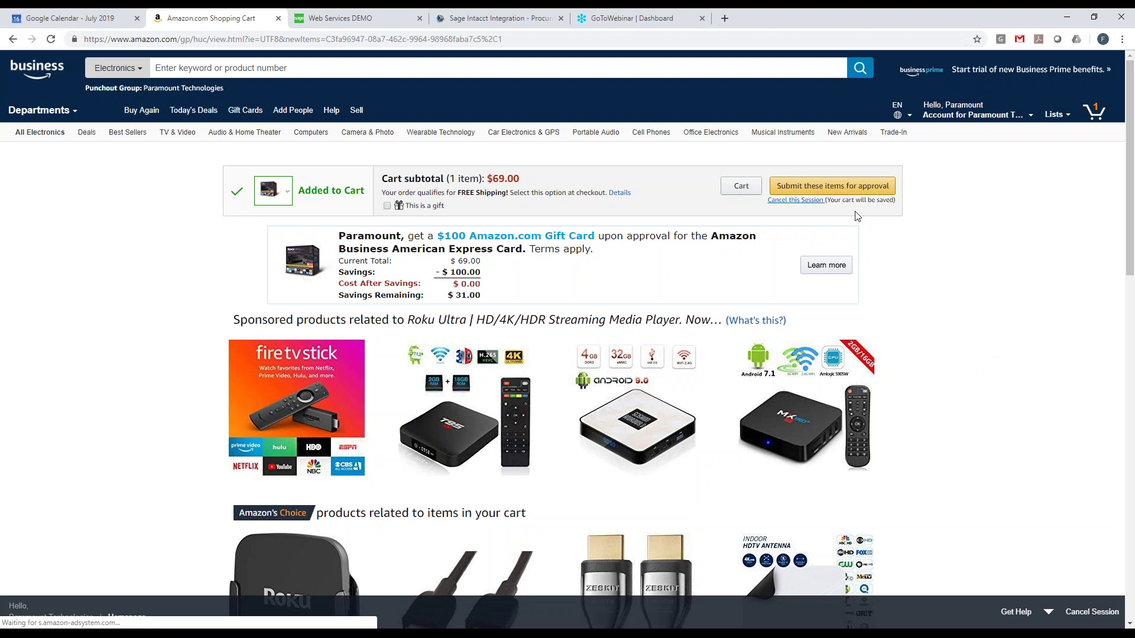
# Submit the Amazon cart for approval and save the Roku Ultra item as a new requisition, returning to the dashboard.
pyautogui.click(827, 189)
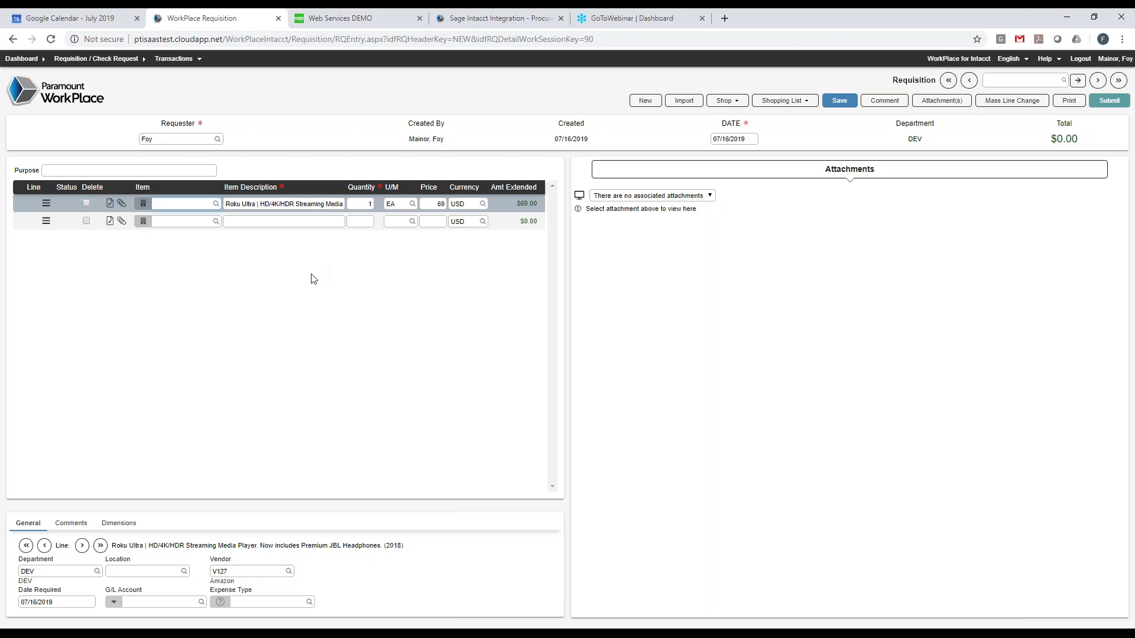
pyautogui.click(848, 103)
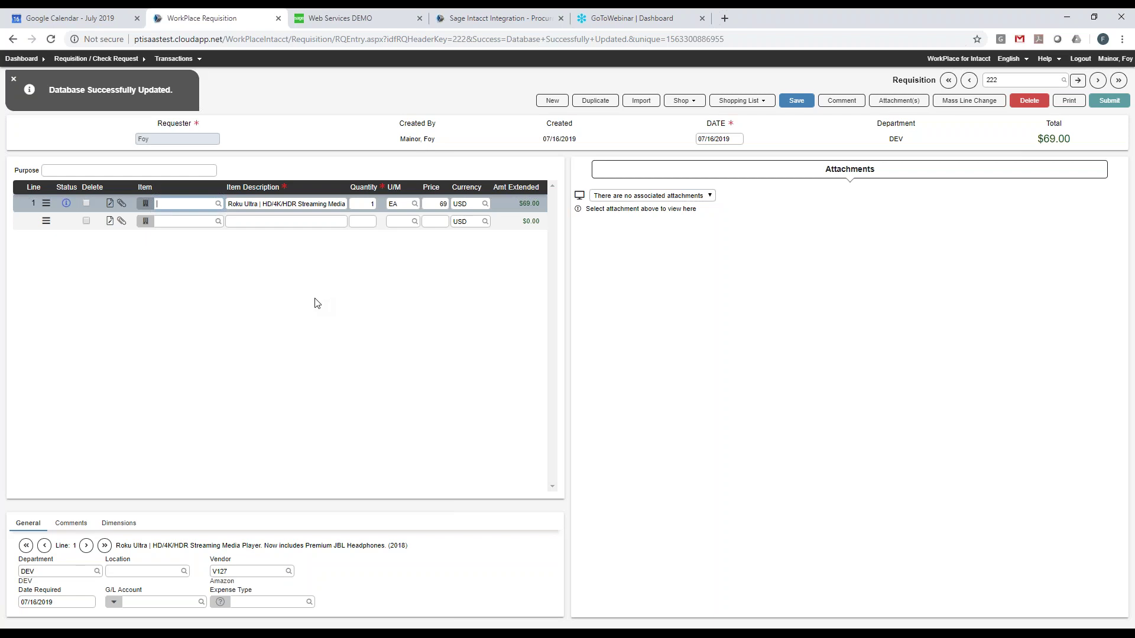
pyautogui.click(16, 61)
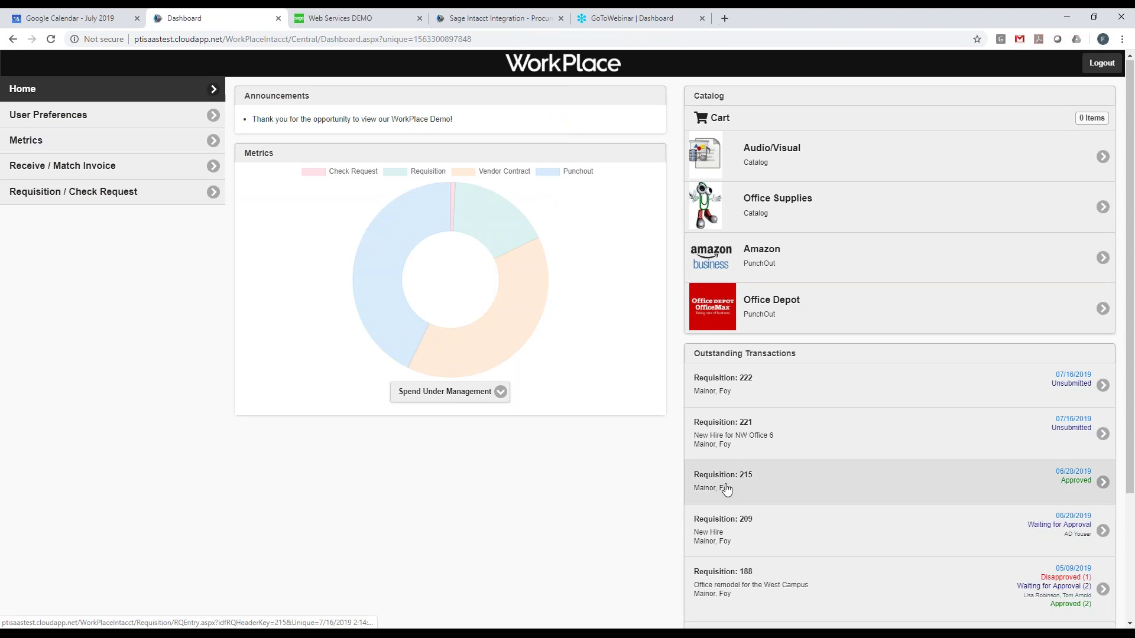
# Open the "New Hire for NW Office 6" requisition and review its attached Office Layout file.
pyautogui.click(797, 431)
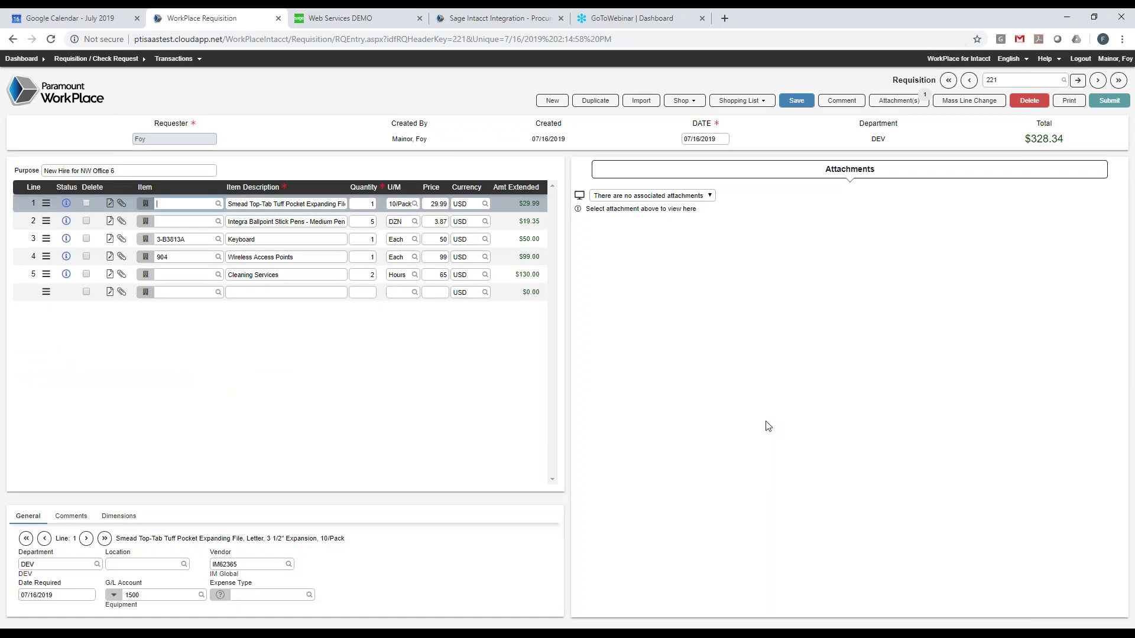
pyautogui.click(890, 101)
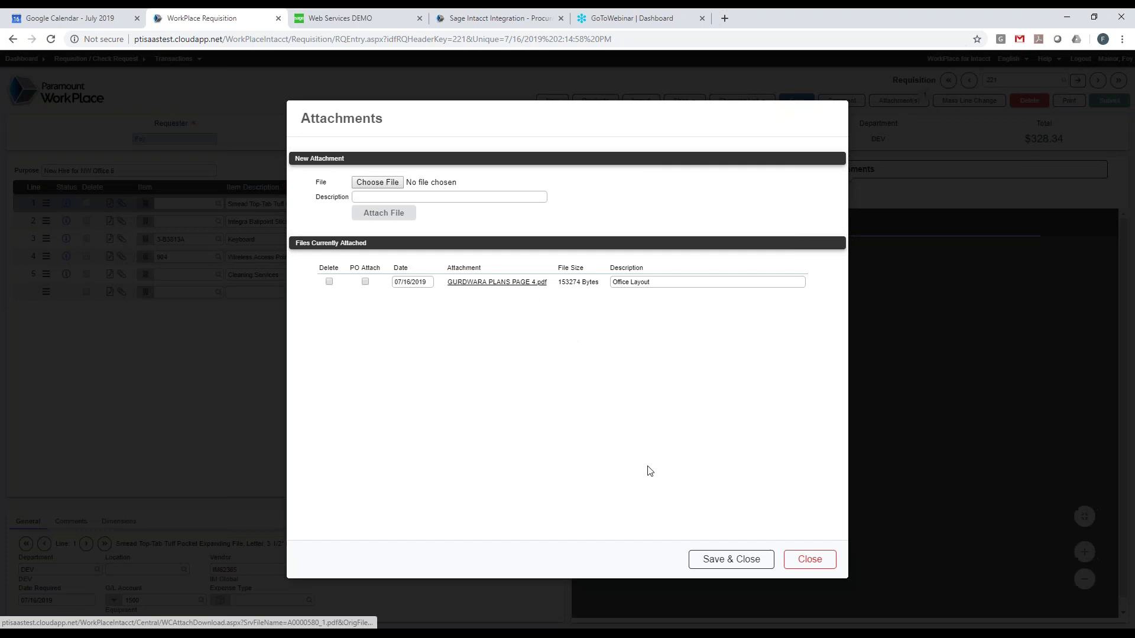
pyautogui.click(727, 559)
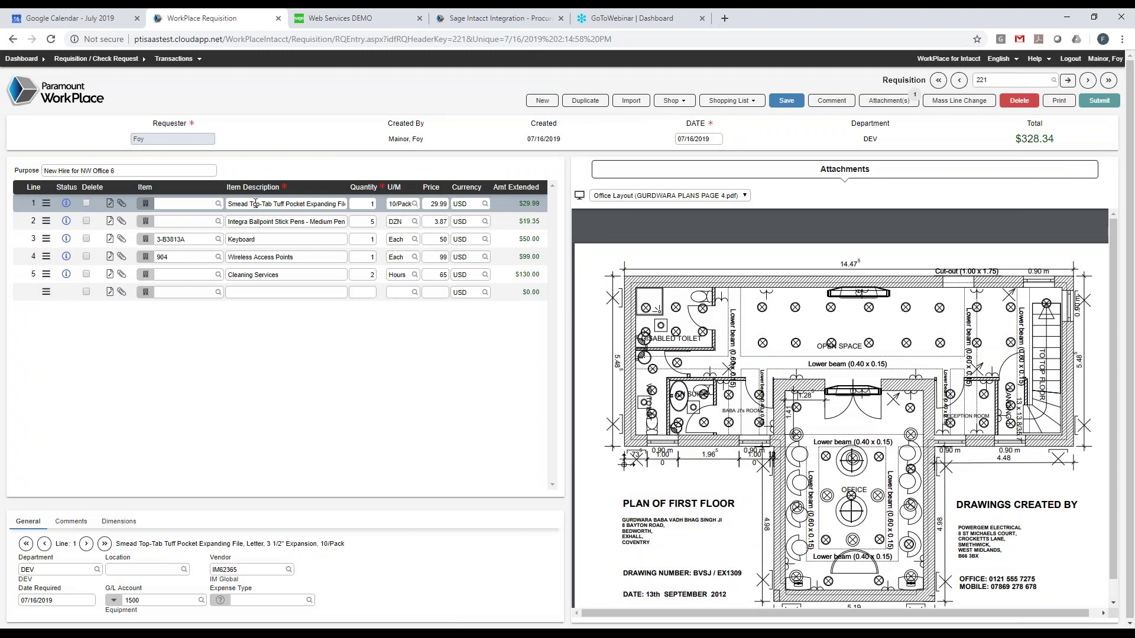
# Review the dimensions and general details of the Wireless Access Points line.
pyautogui.click(300, 259)
pyautogui.click(119, 523)
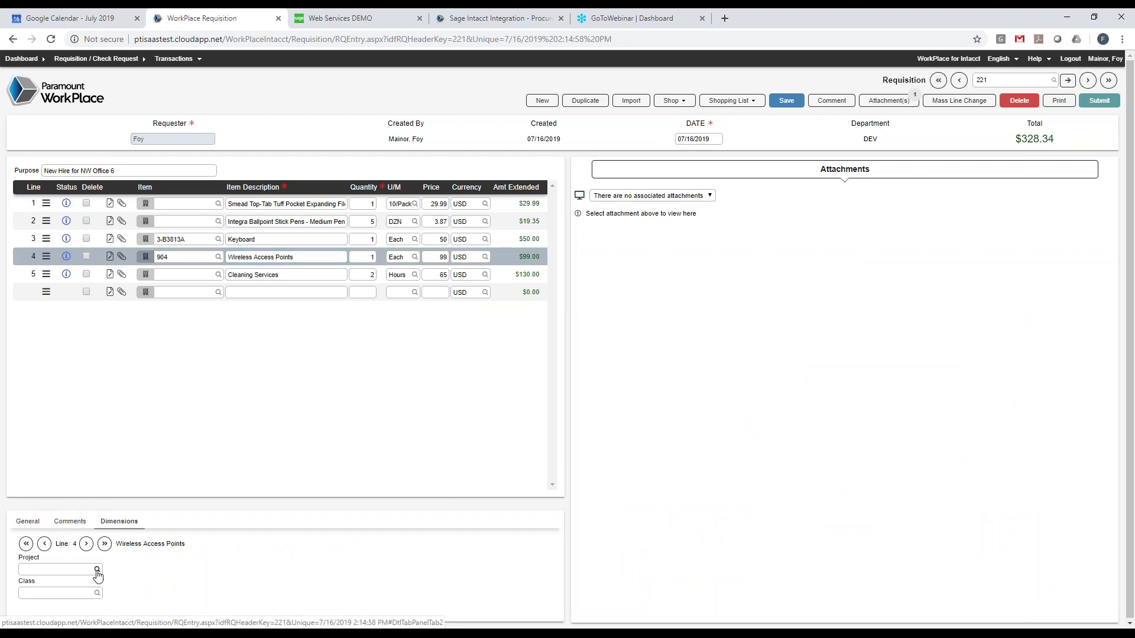
pyautogui.click(28, 521)
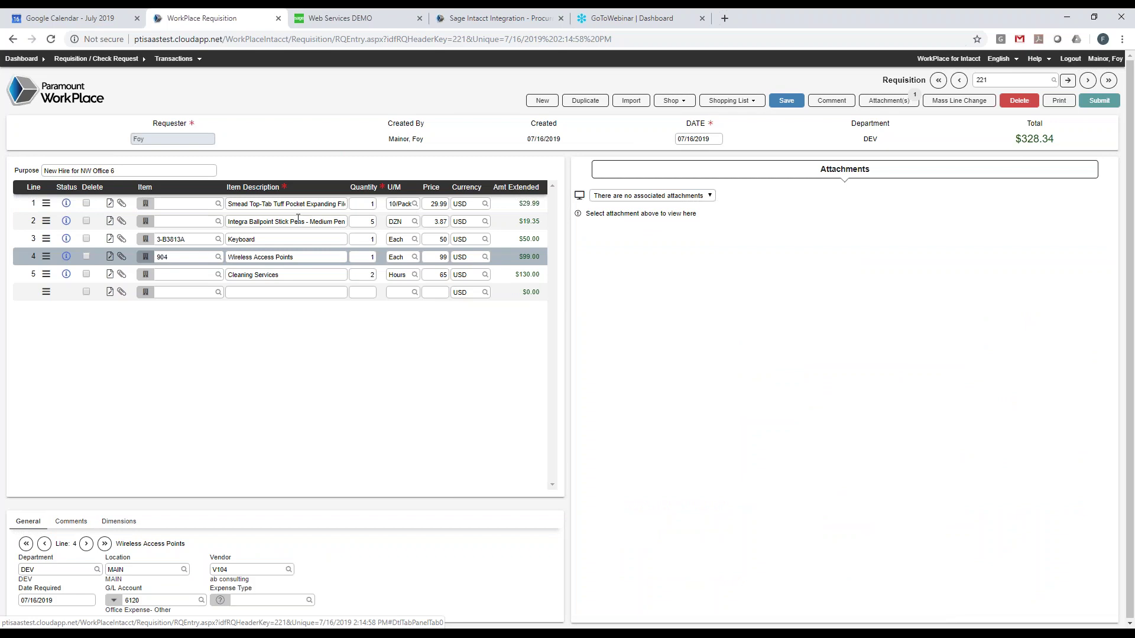
# Select the Smead expanding file line and review the requisition's attachments once more, then return to the dashboard.
pyautogui.click(287, 204)
pyautogui.click(887, 104)
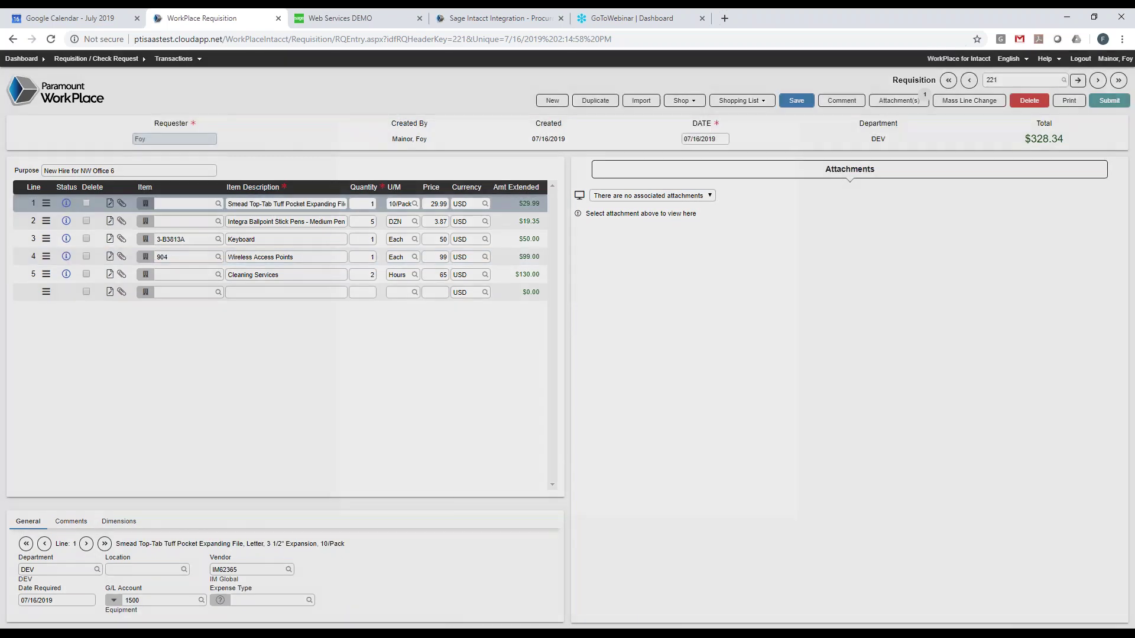
pyautogui.click(717, 561)
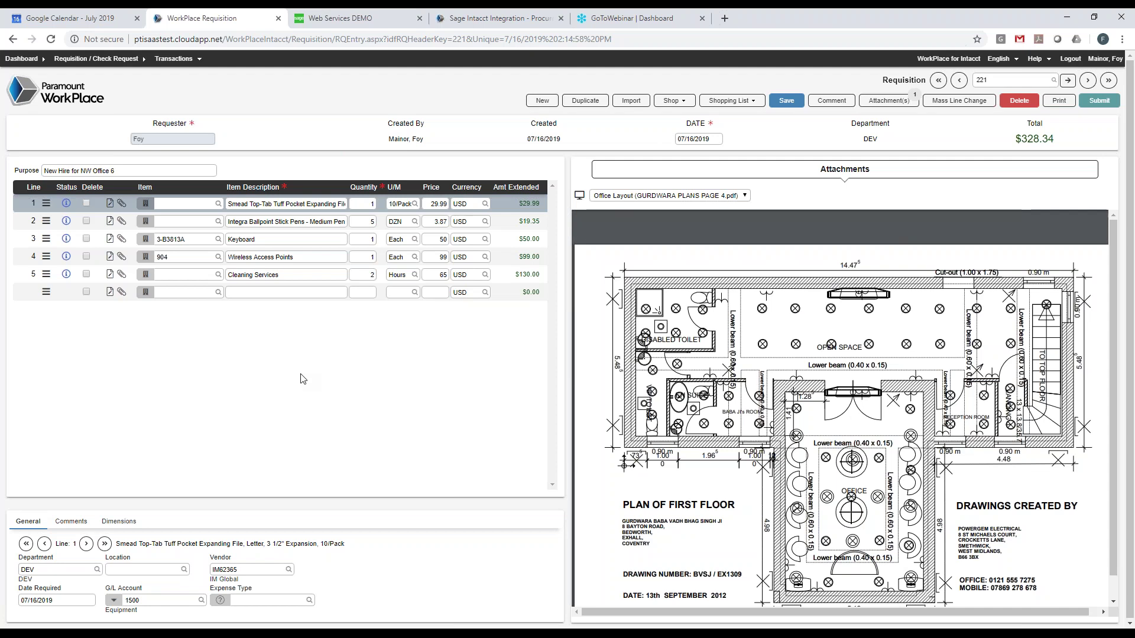
pyautogui.click(67, 99)
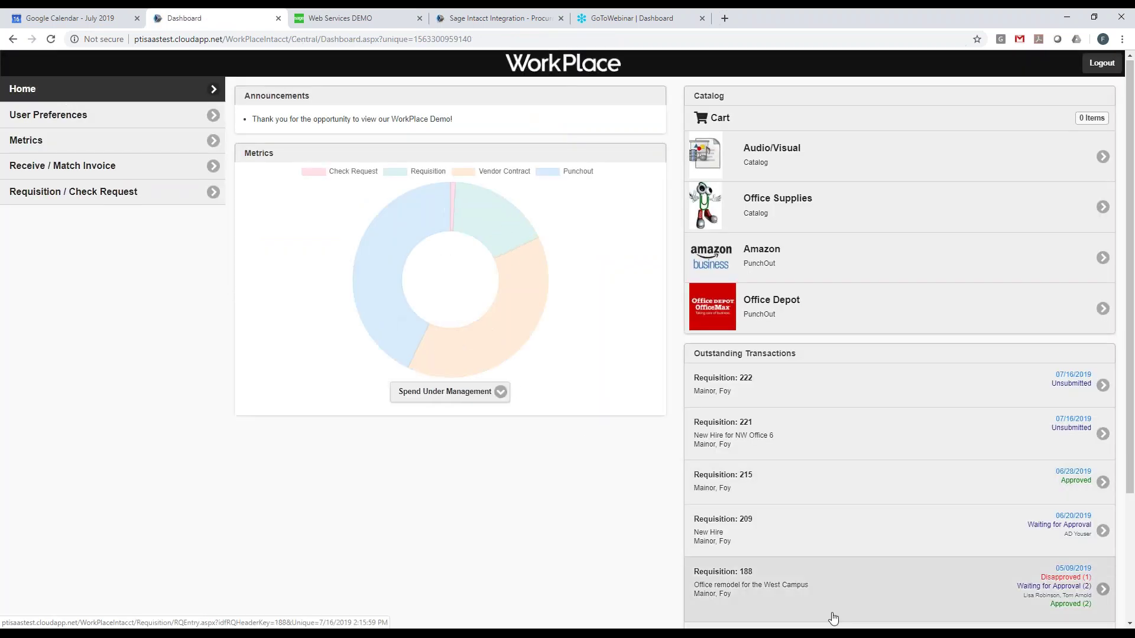
# Open the "Office remodel for the West Campus" requisition and check the approval status of its lines.
pyautogui.click(927, 587)
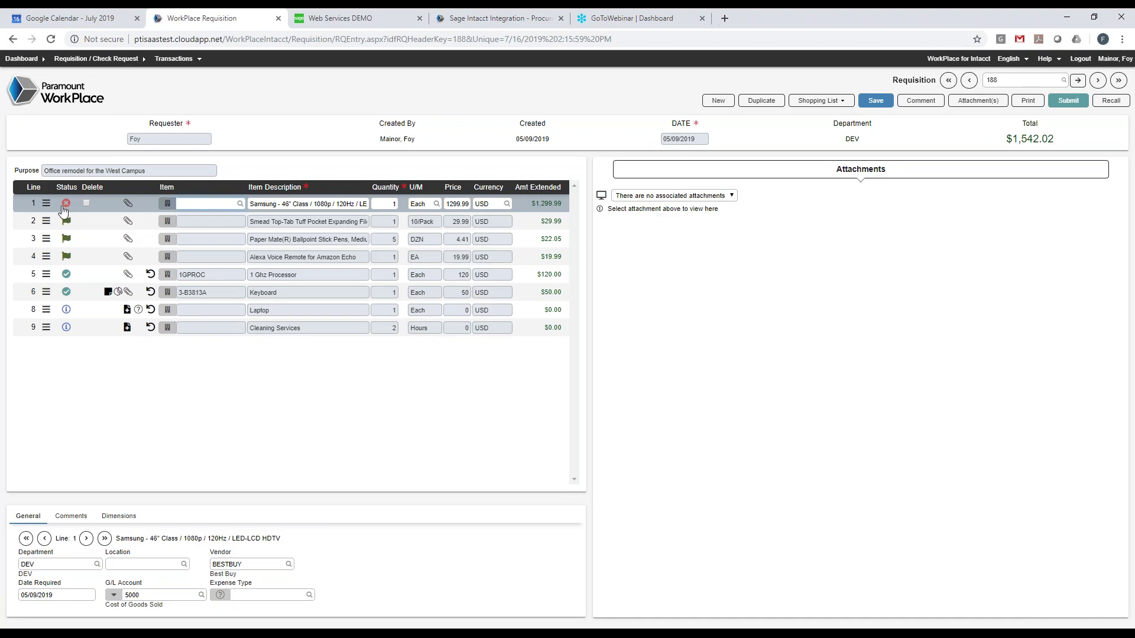
pyautogui.moveTo(67, 207)
pyautogui.moveTo(66, 279)
pyautogui.moveTo(68, 315)
# View the approval log in the Samsung HDTV line's details and return to the dashboard.
pyautogui.click(279, 204)
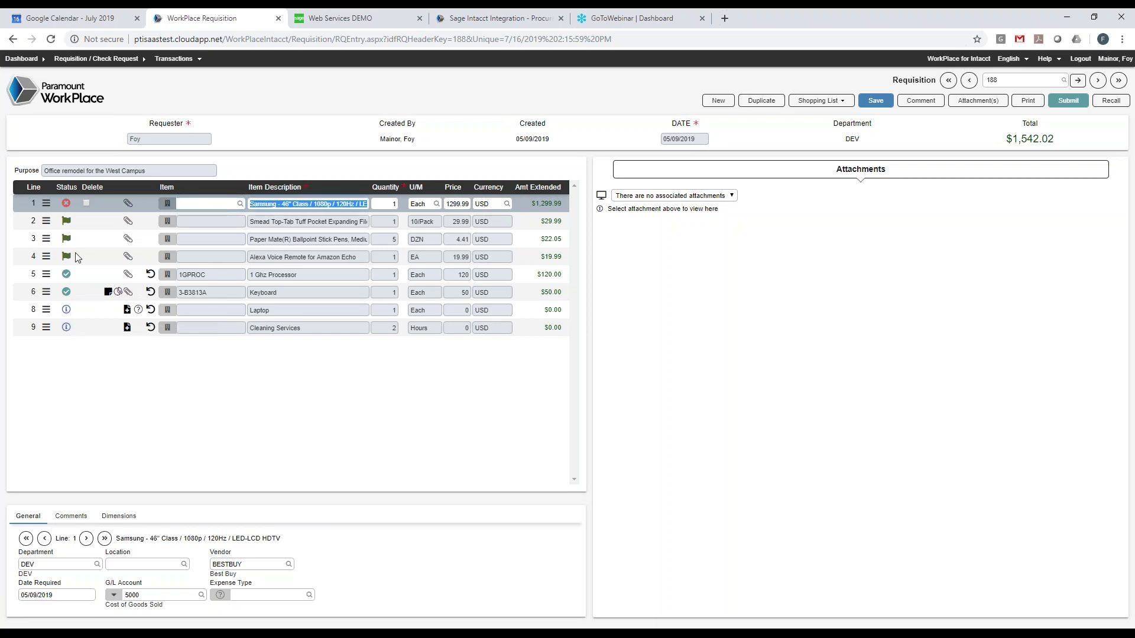
pyautogui.click(46, 203)
pyautogui.click(69, 222)
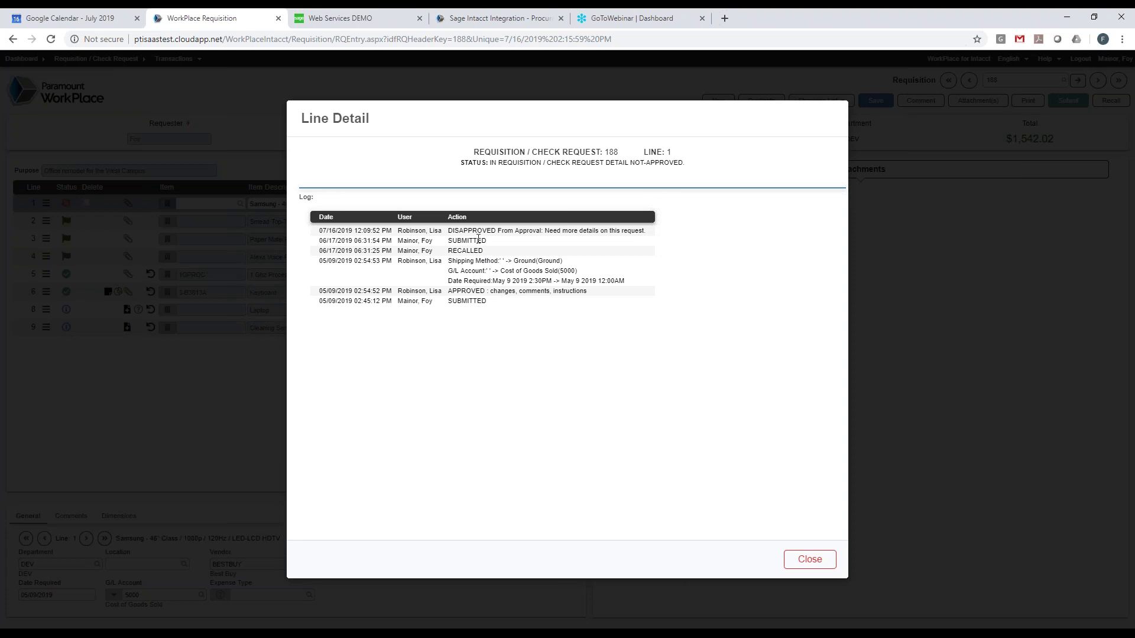
pyautogui.click(810, 559)
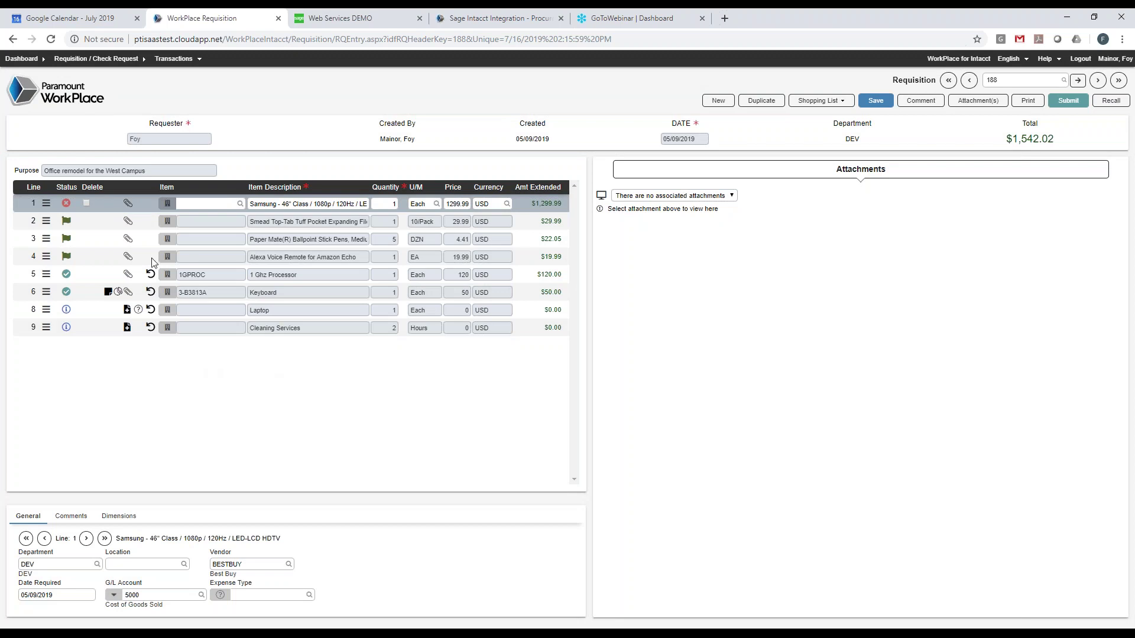
pyautogui.click(52, 102)
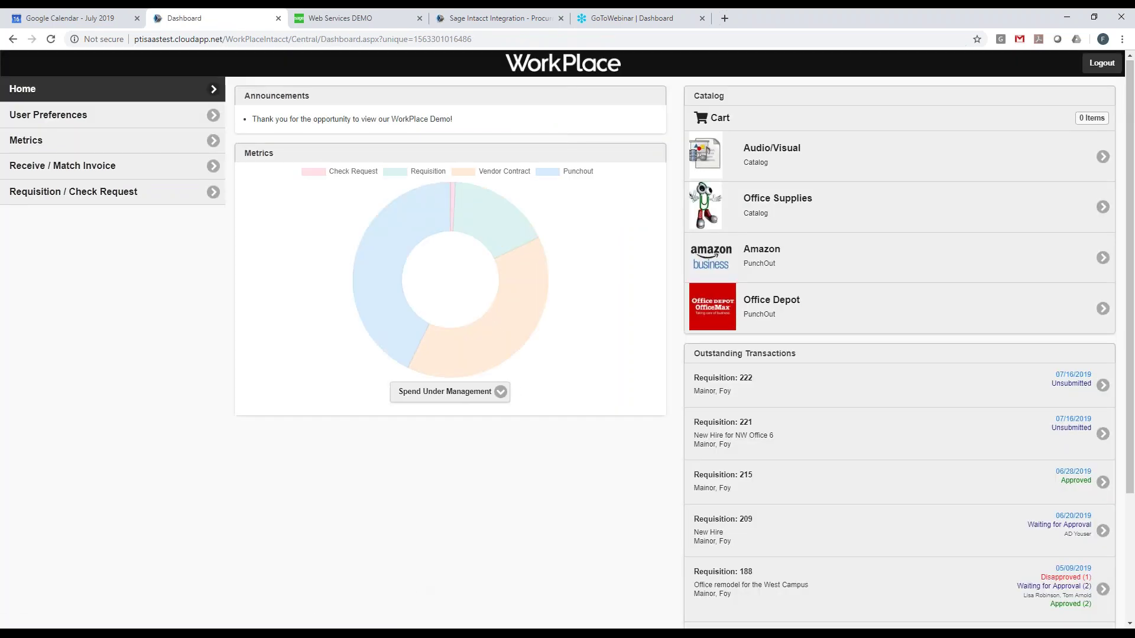
# Log out of WorkPlace and switch to the requisition approval e-mail in Outlook, closing its Salesforce pane.
pyautogui.click(1102, 63)
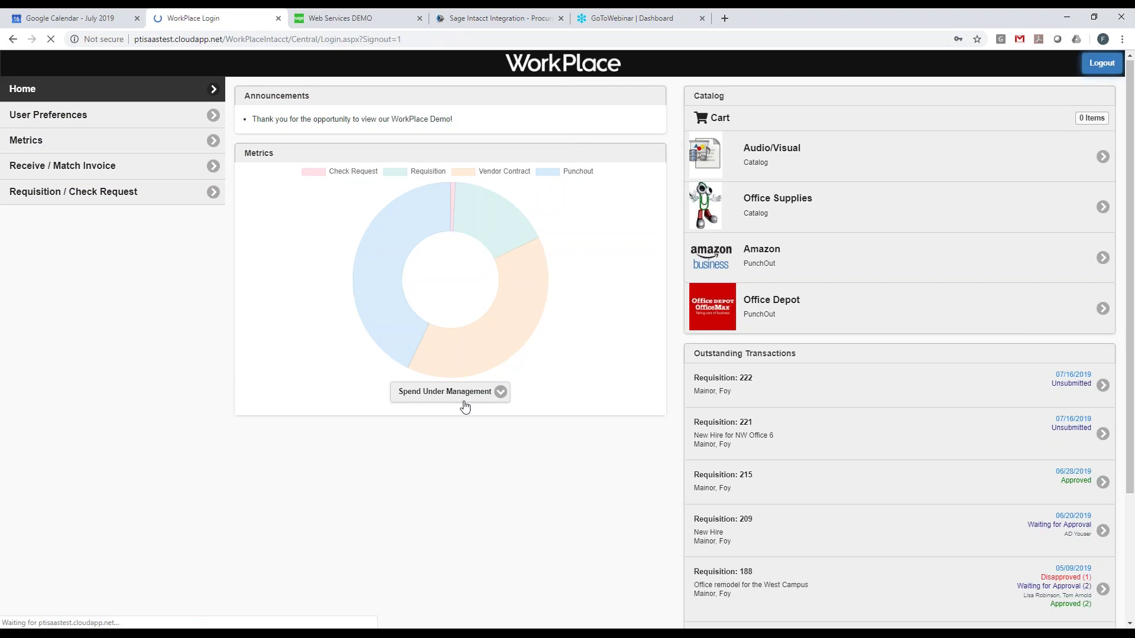
pyautogui.hotkey('alt', 'Tab')
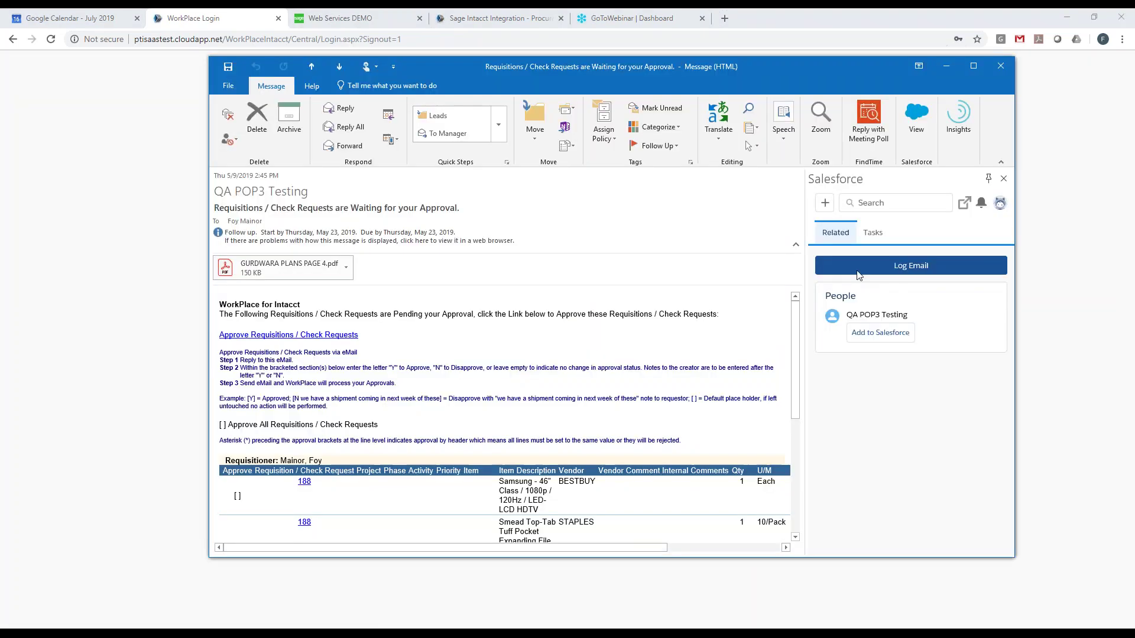
pyautogui.click(1003, 178)
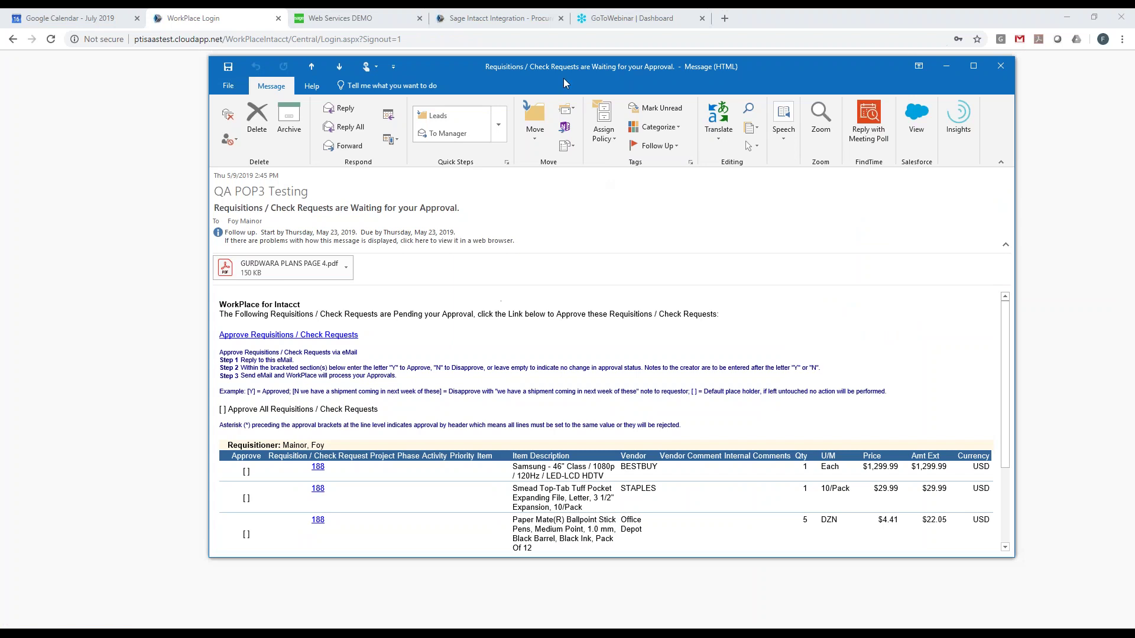
pyautogui.moveTo(559, 65); pyautogui.dragTo(552, 67)
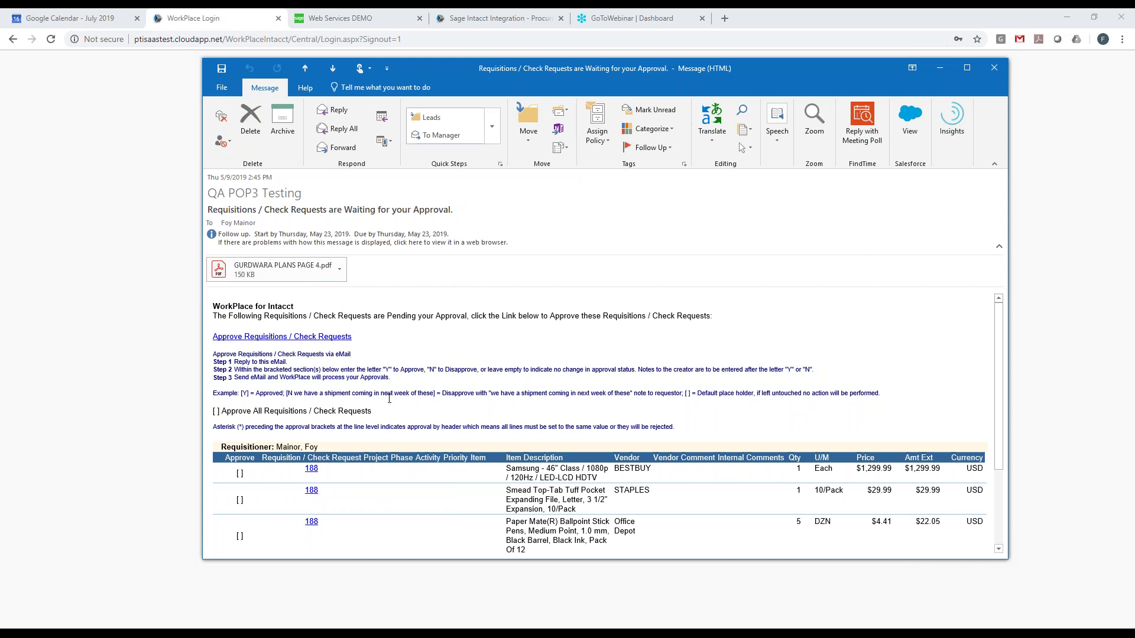
# Start a reply to the requisition approval e-mail and bring its approval brackets into view.
pyautogui.click(332, 110)
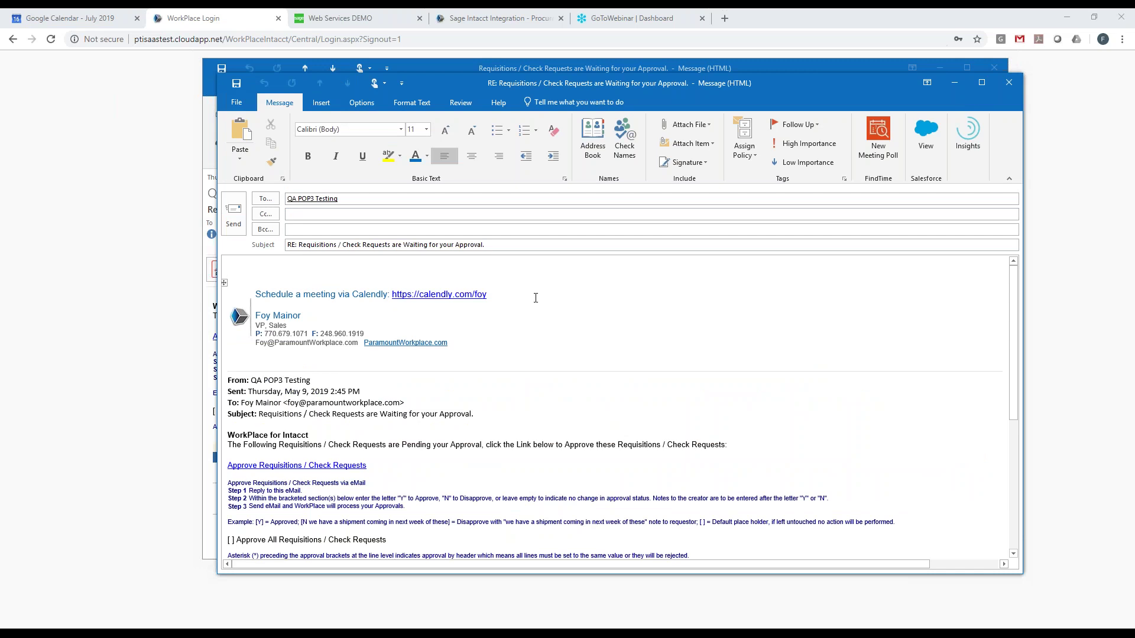
pyautogui.scroll(-5, 535, 298)
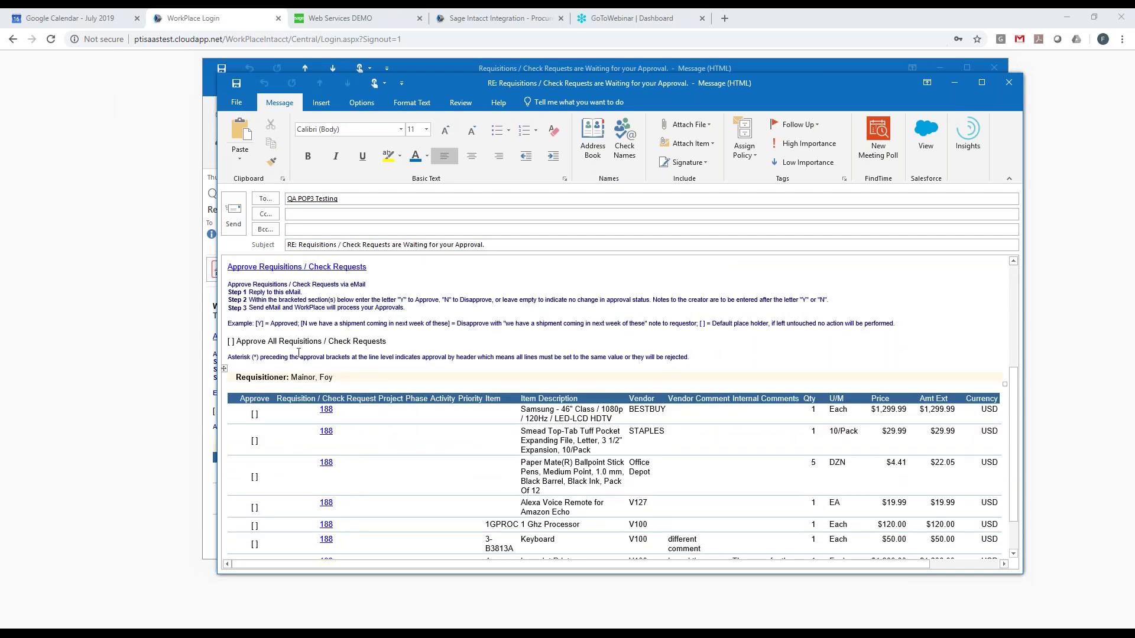
pyautogui.click(230, 341)
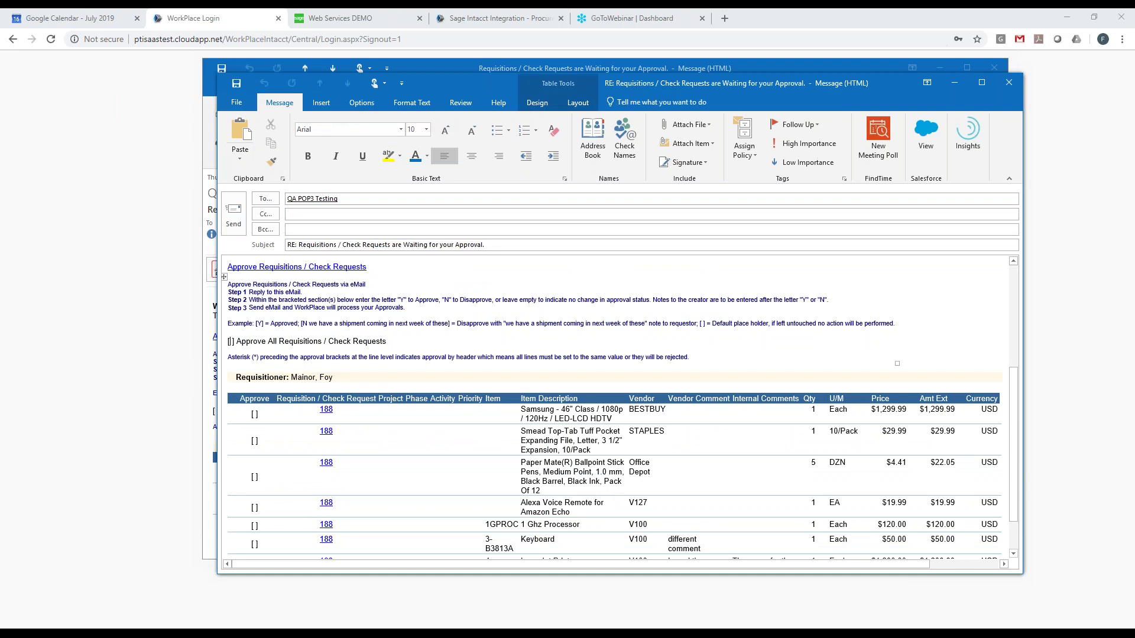
pyautogui.write('Y')
pyautogui.press('BackSpace')
pyautogui.write('N')
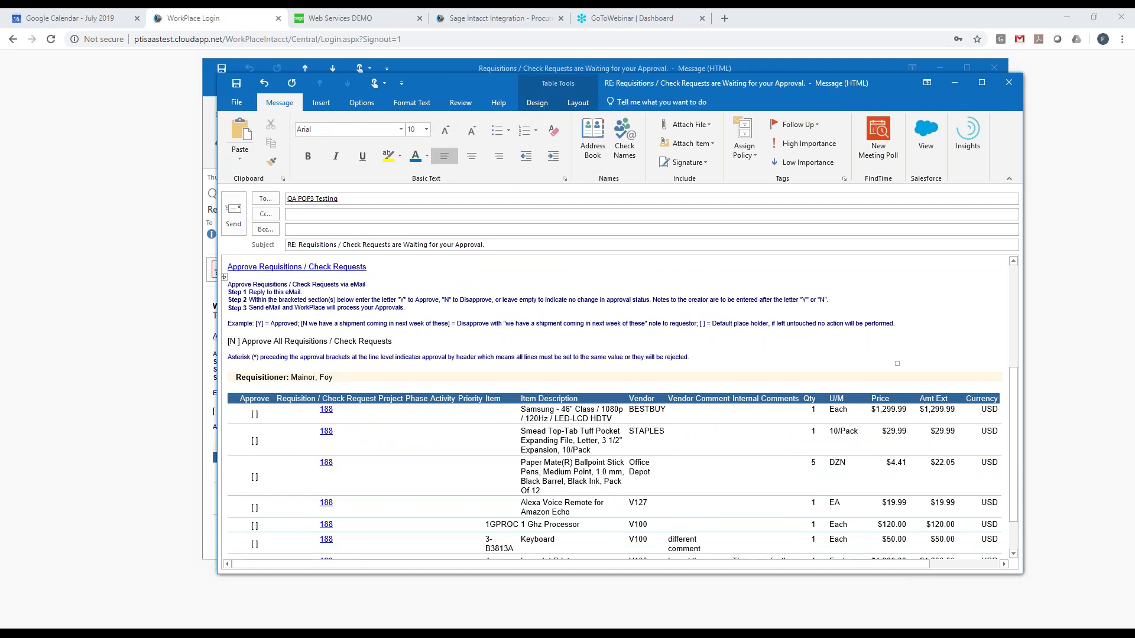
pyautogui.press('BackSpace')
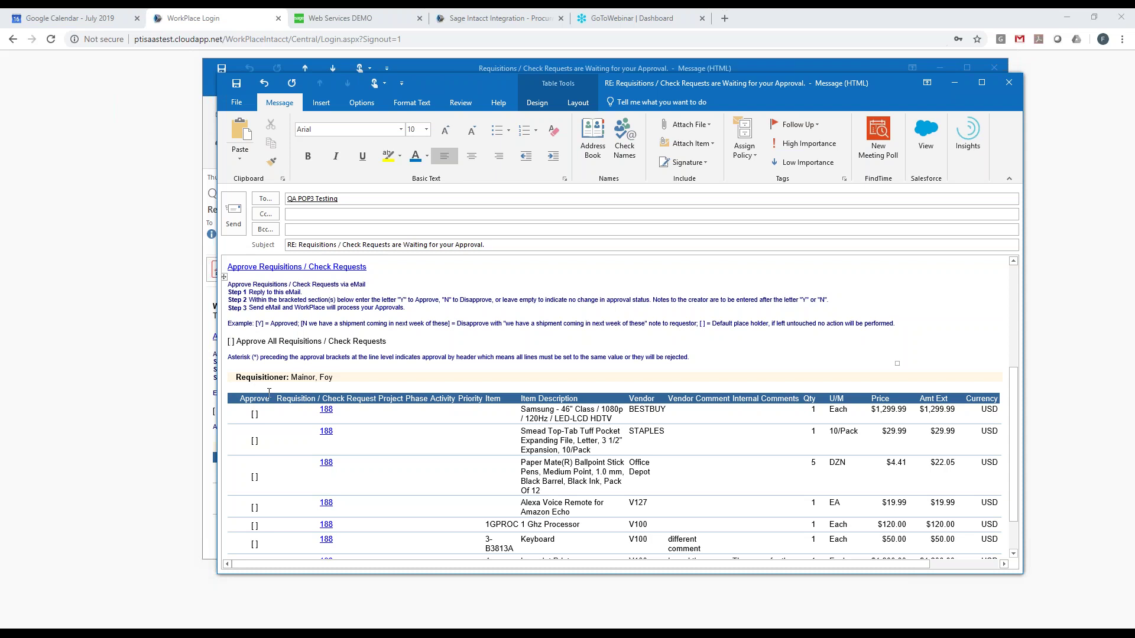
# Approve the Samsung HDTV line with Y and disapprove the Smead expanding file line with N and the note "Notes to the requester".
pyautogui.click(253, 414)
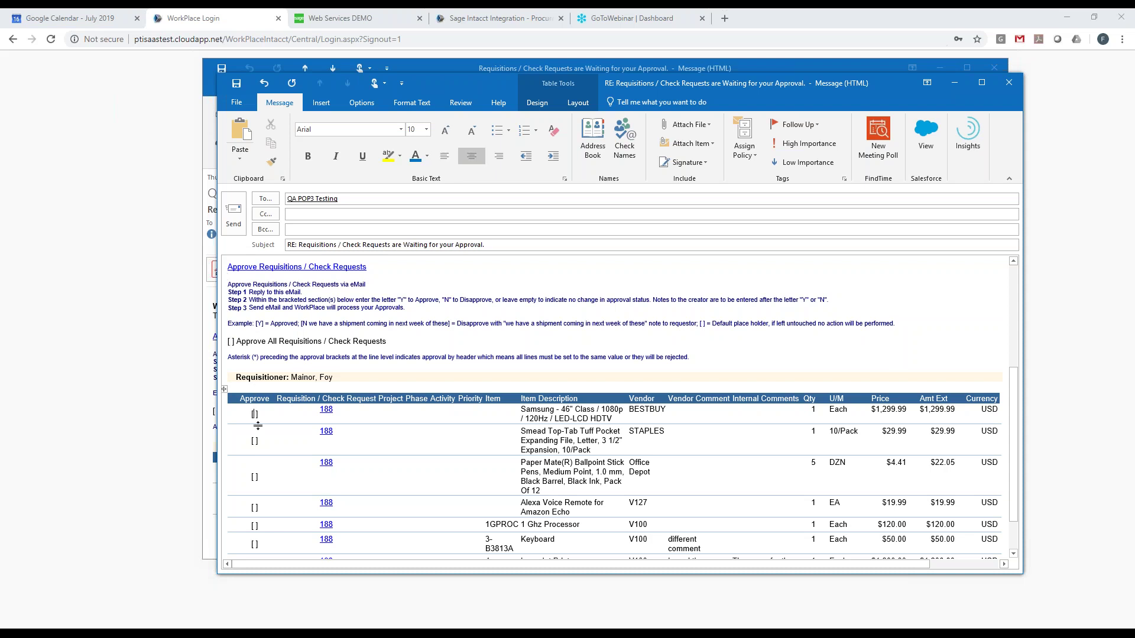
pyautogui.write('Y ')
pyautogui.write('N')
pyautogui.write(' Notes to the c')
pyautogui.write('equester')
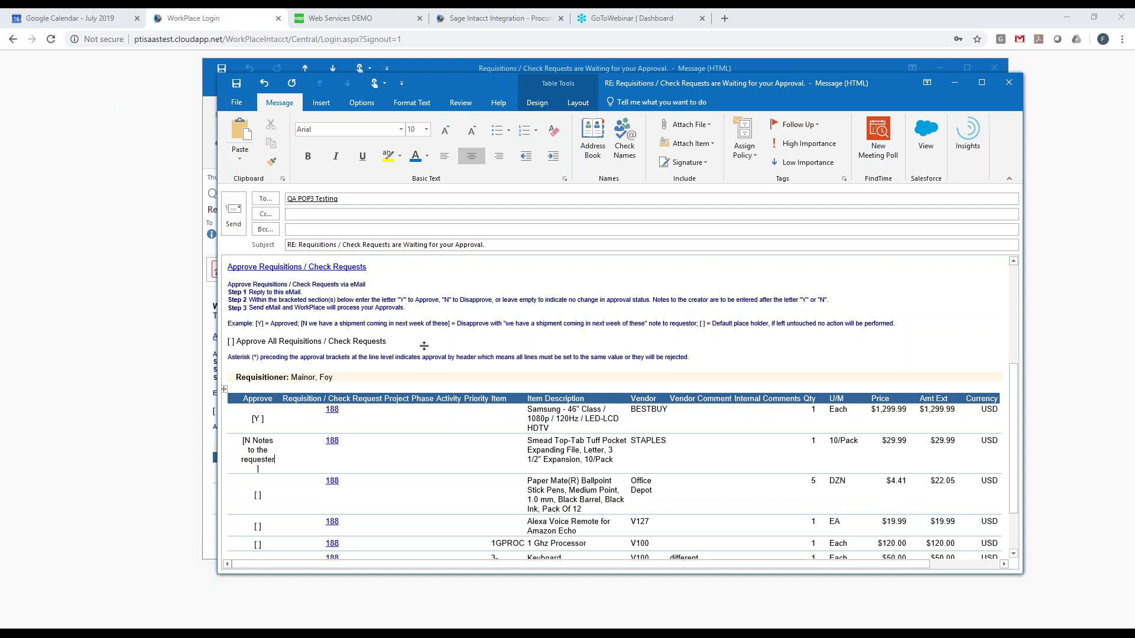
# Switch to the WorkPlace mobile app and add one Balt Green-Rite Dry-Erase Board from the Office Supplies catalog to the cart.
pyautogui.click(145, 349)
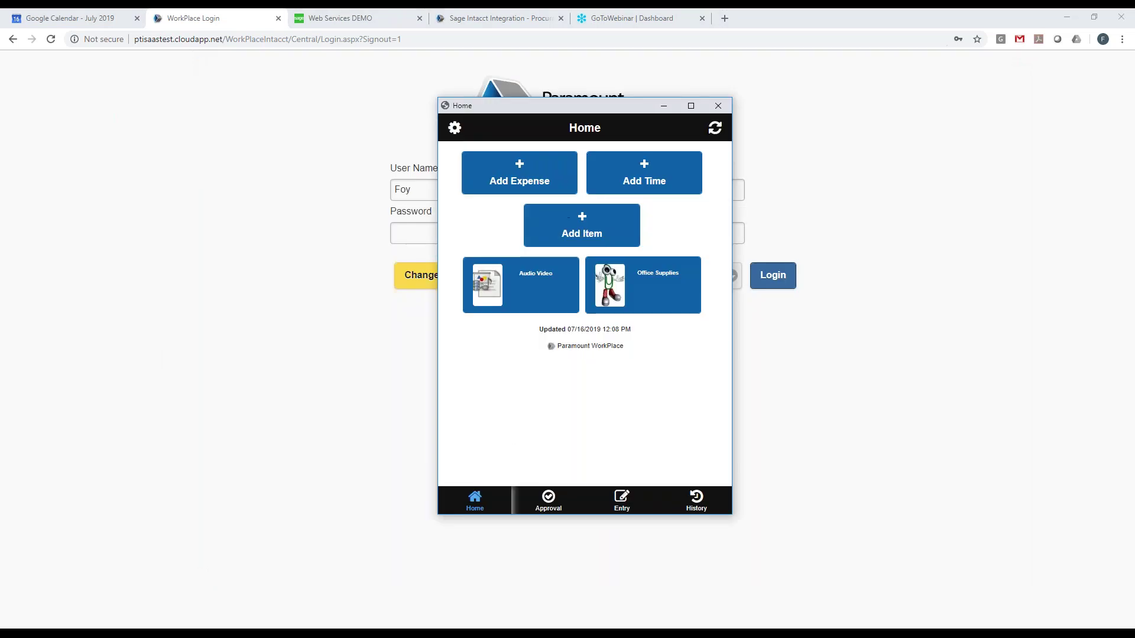
pyautogui.moveTo(590, 107); pyautogui.dragTo(582, 72)
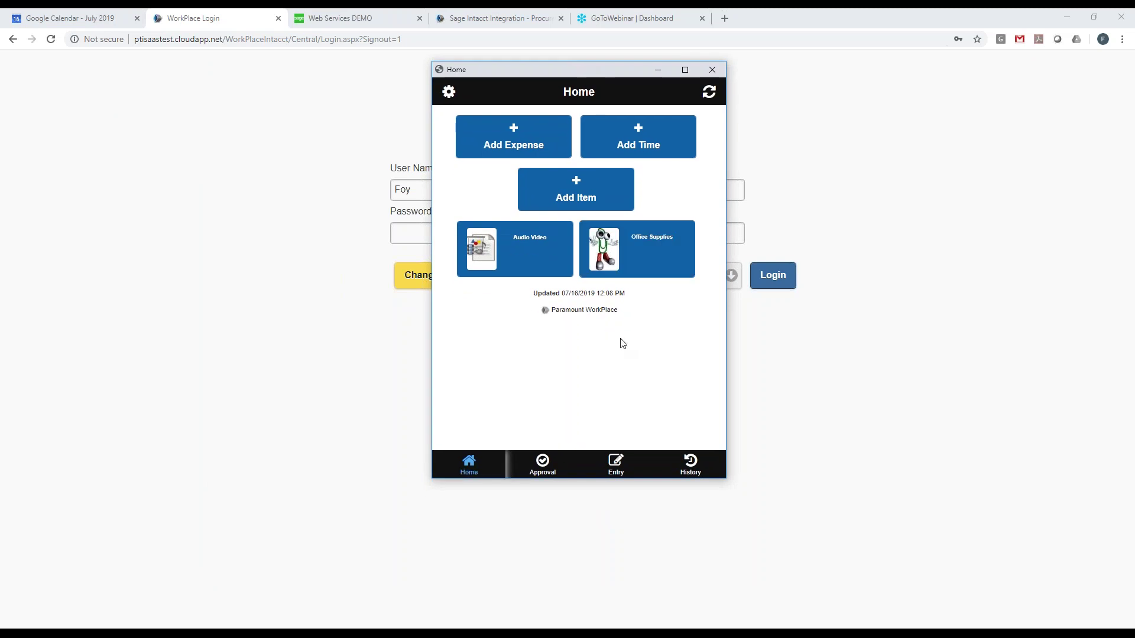
pyautogui.click(635, 253)
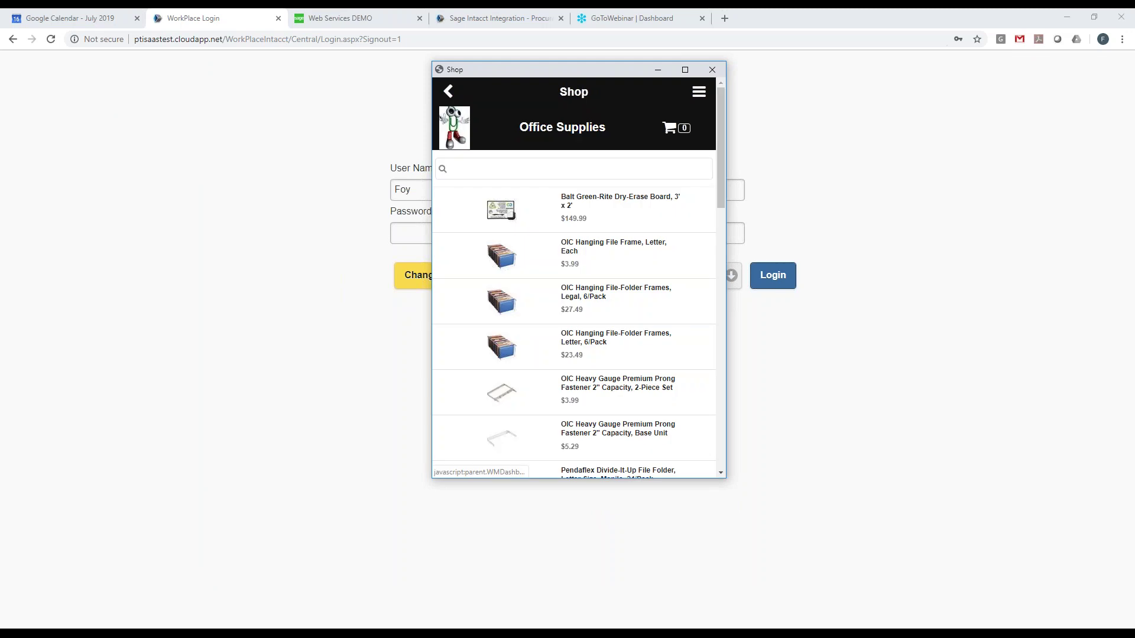
pyautogui.click(595, 203)
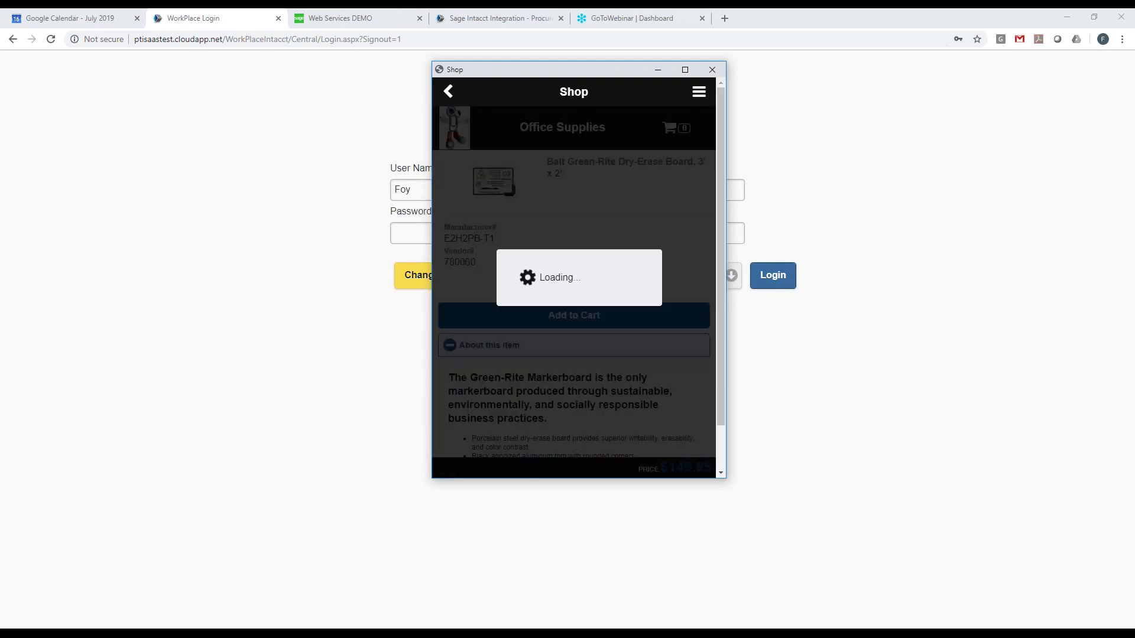
pyautogui.click(587, 319)
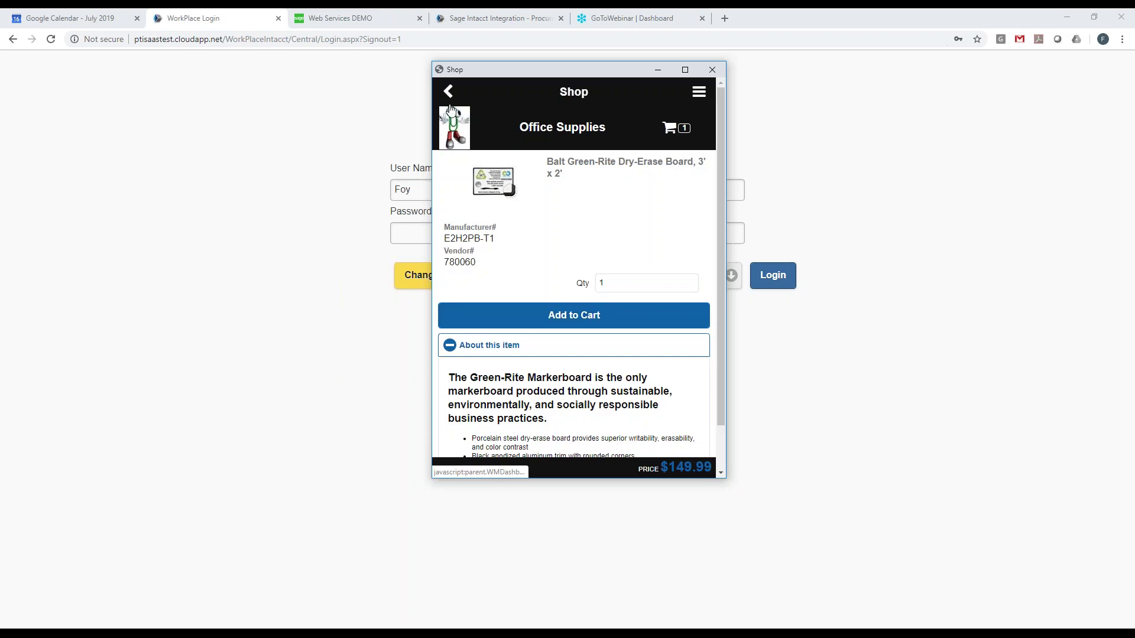
# Add one Apple iMac with the 21.5" display from the Audio Video catalog to the cart.
pyautogui.click(447, 94)
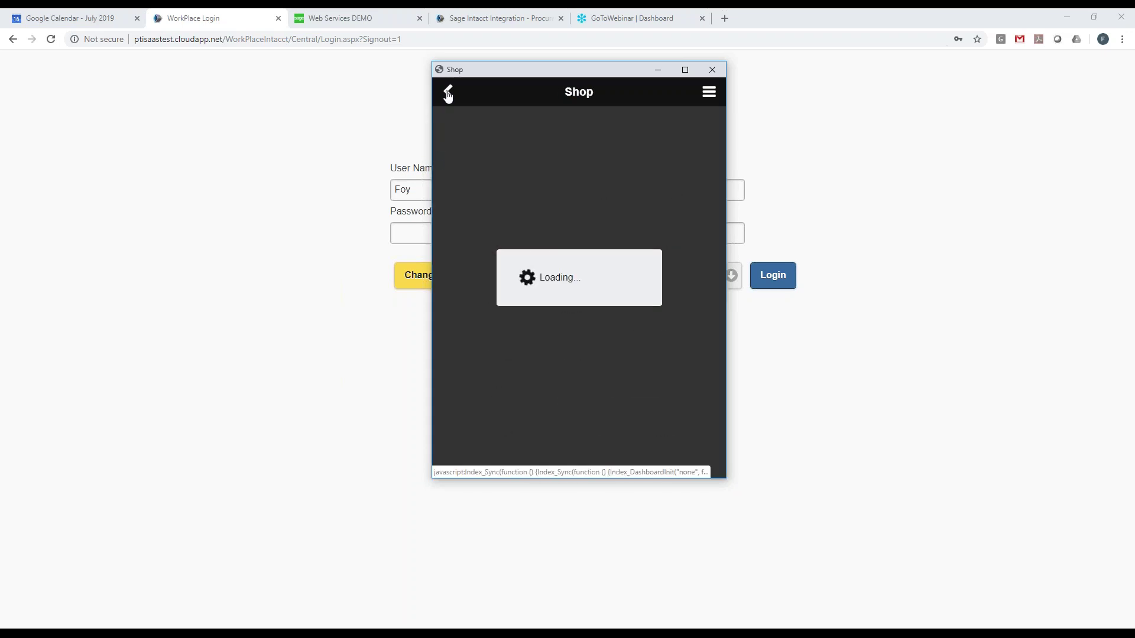
pyautogui.click(447, 93)
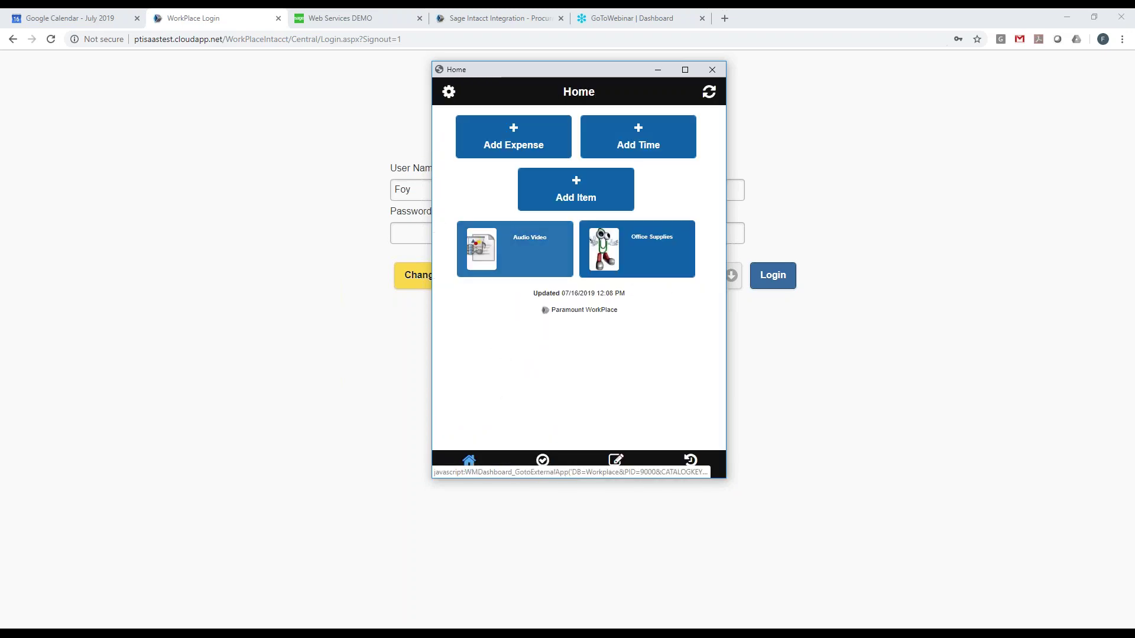
pyautogui.click(517, 254)
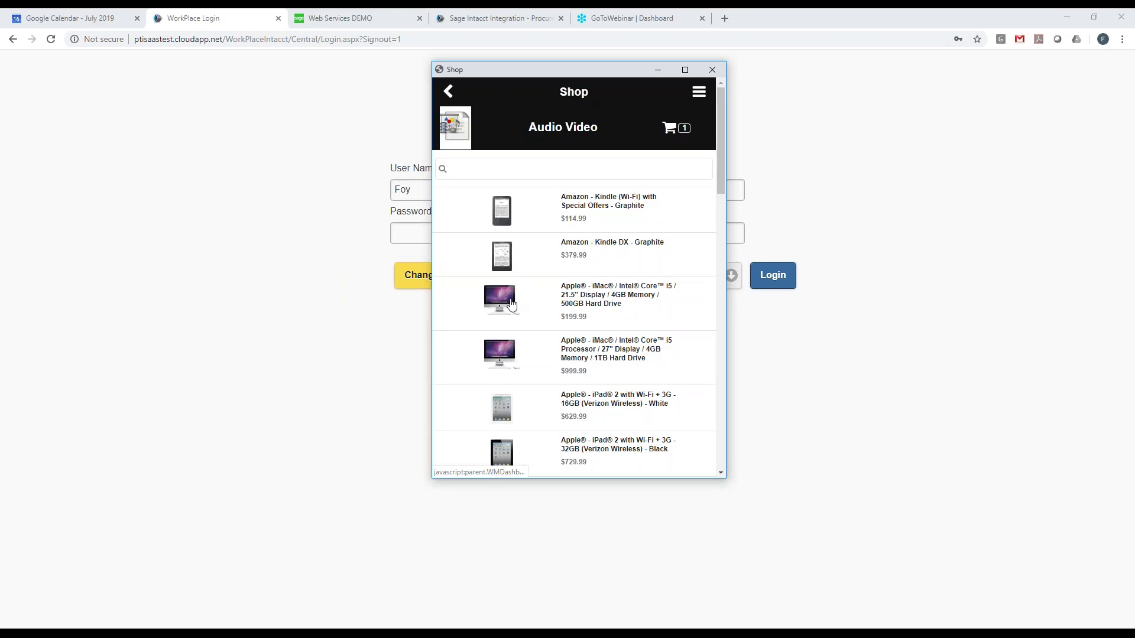
pyautogui.click(511, 302)
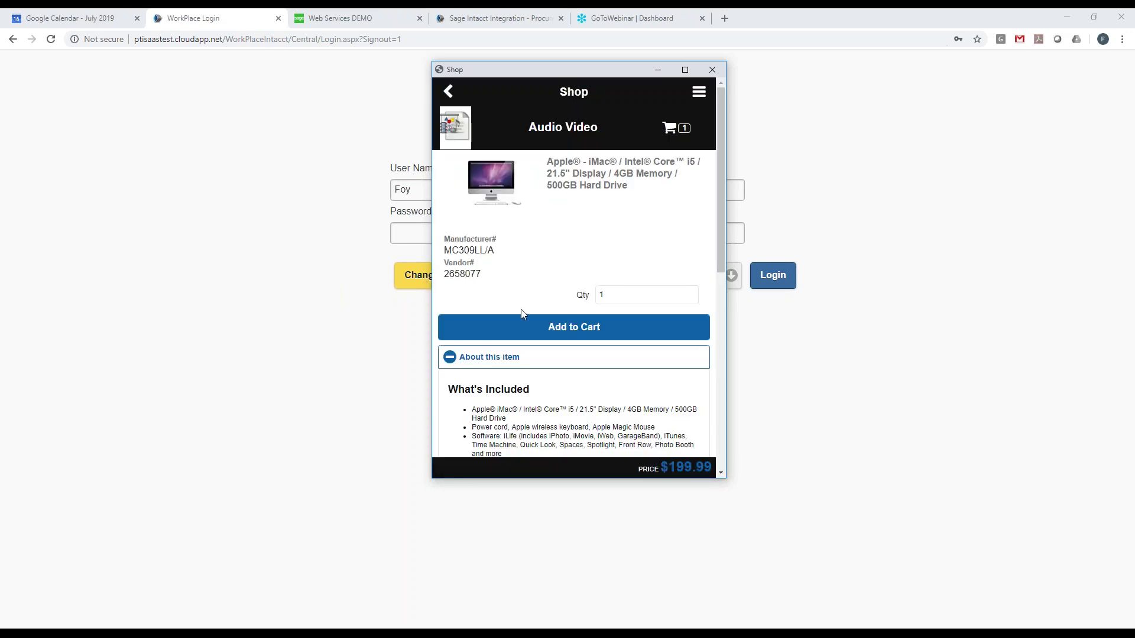
pyautogui.click(557, 331)
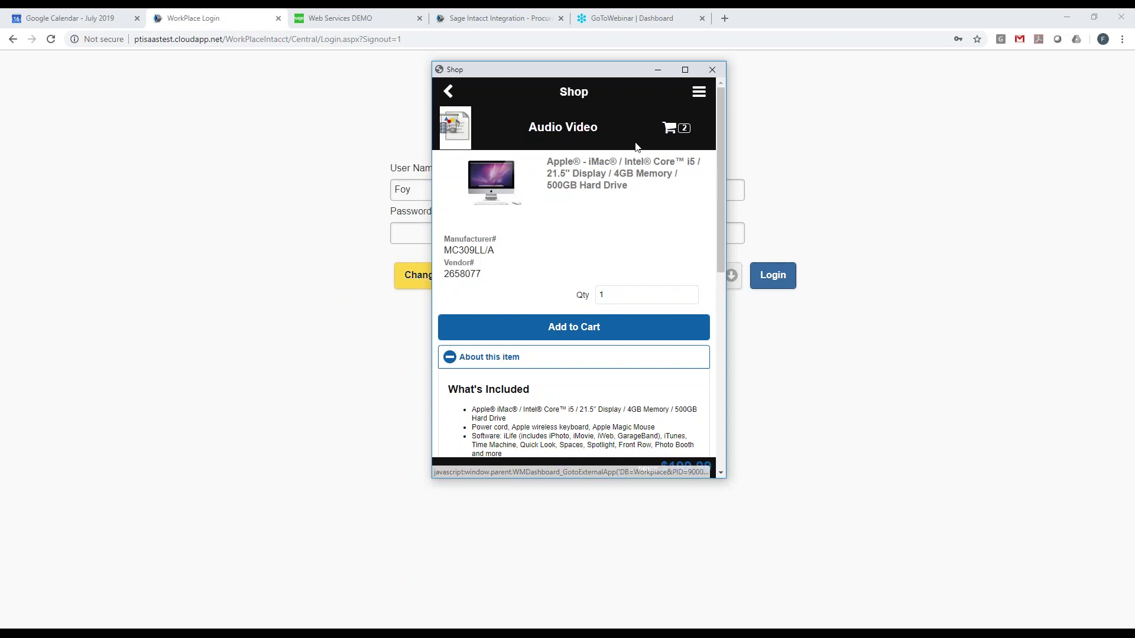
# Review the shopping cart and submit it as a requisition without a name.
pyautogui.click(671, 128)
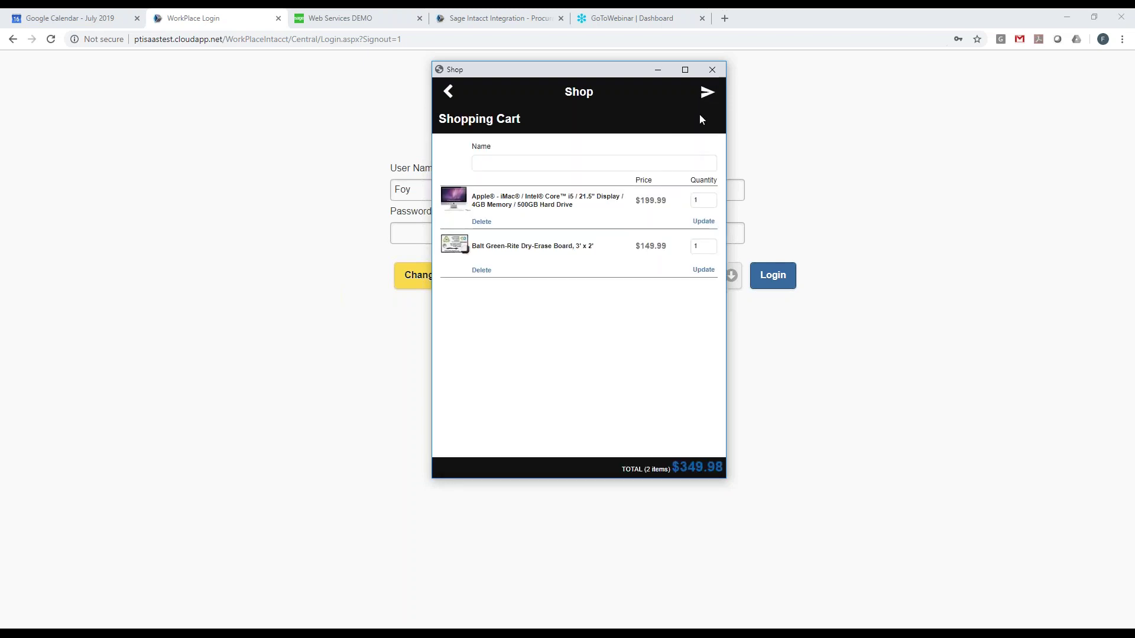
pyautogui.click(707, 95)
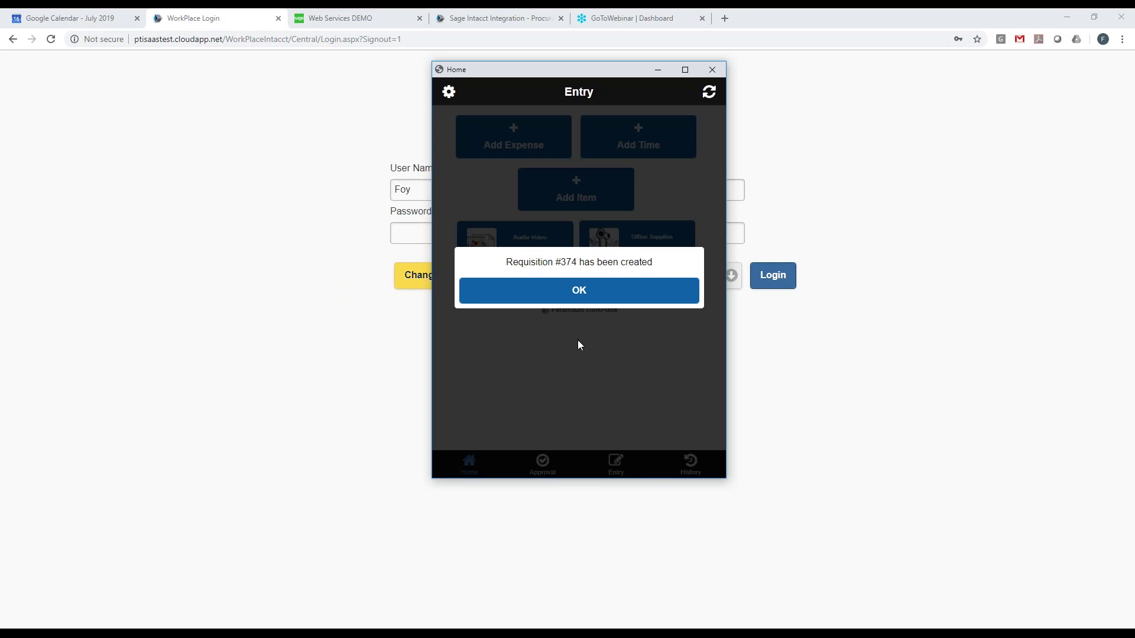
pyautogui.click(578, 294)
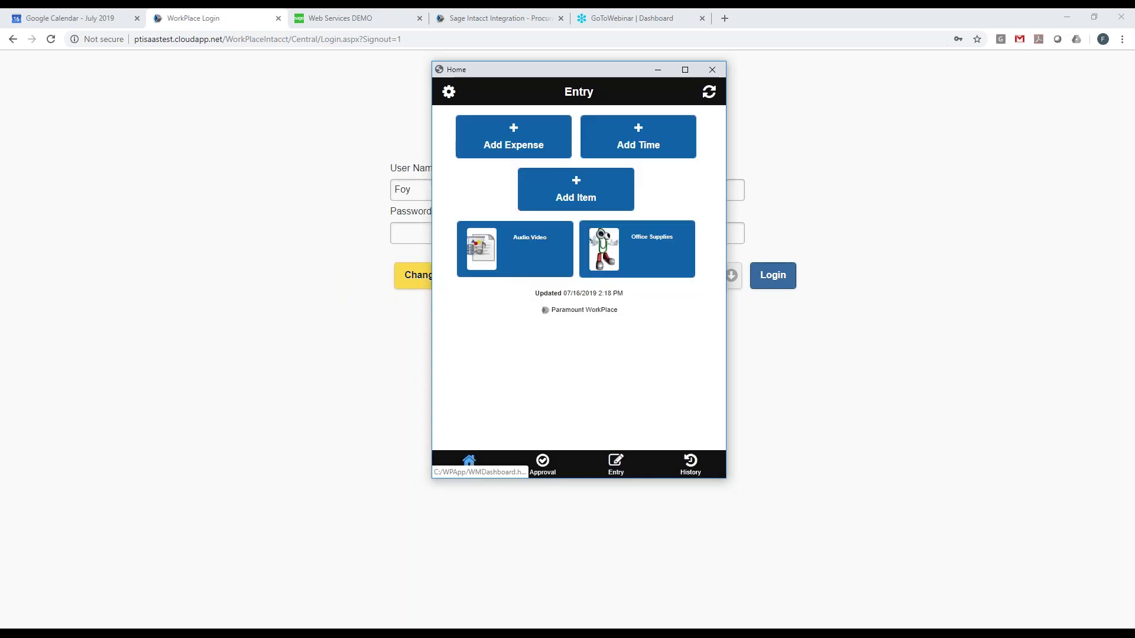
# Open the newly submitted requisition among the pending approvals, examine its Apple iMac line's details, and leave the approval session.
pyautogui.click(542, 464)
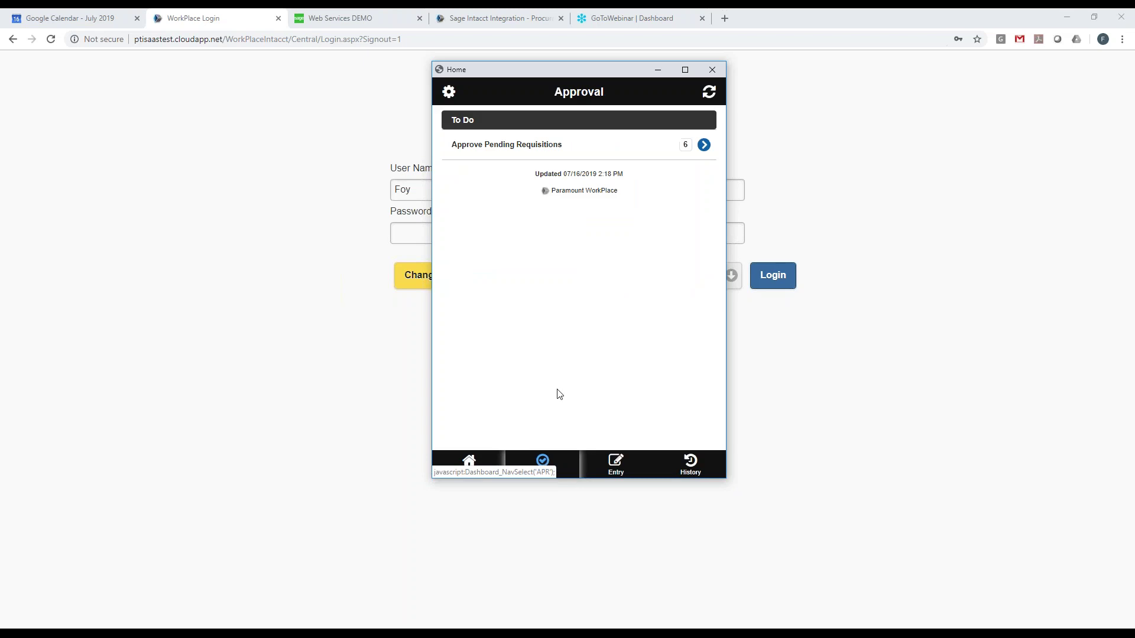
pyautogui.click(704, 145)
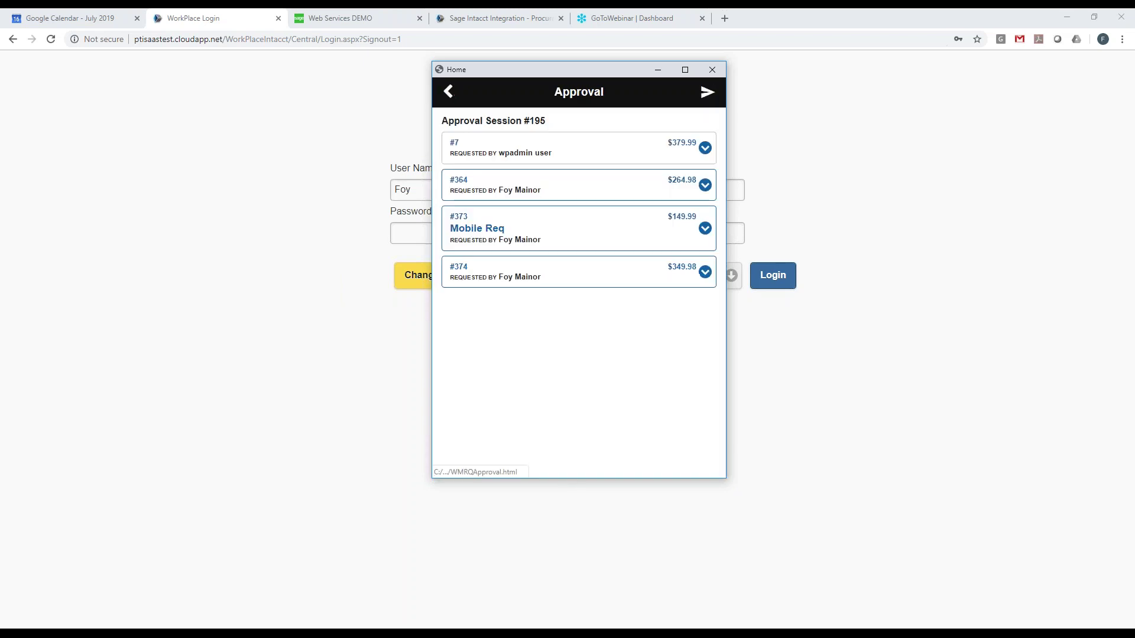
pyautogui.click(708, 269)
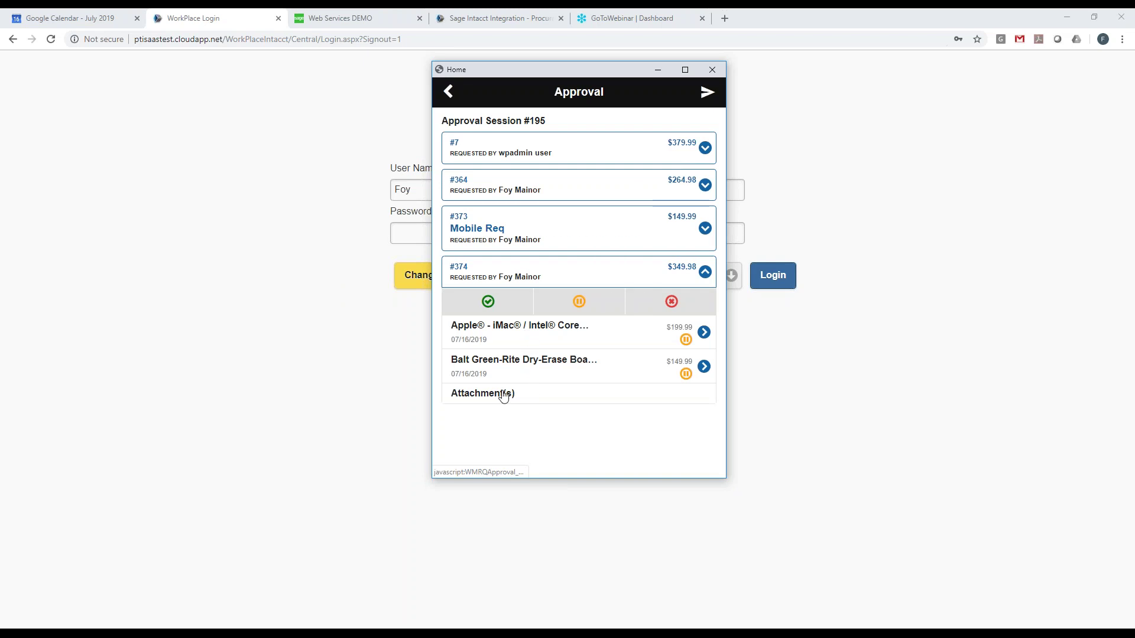
pyautogui.click(477, 332)
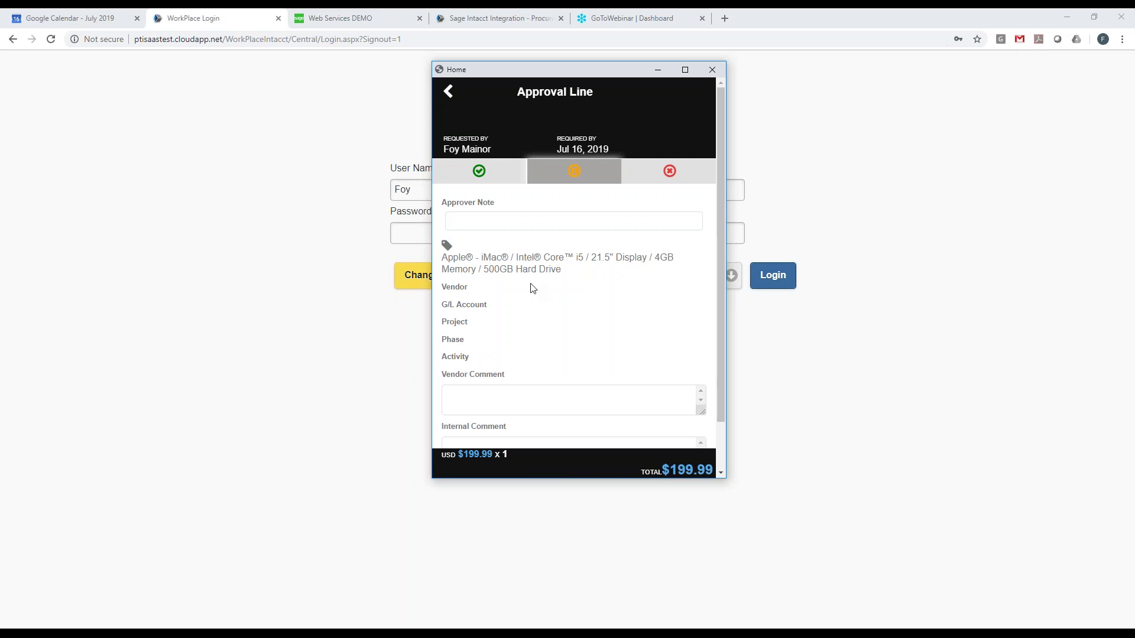
pyautogui.click(449, 94)
pyautogui.click(449, 94)
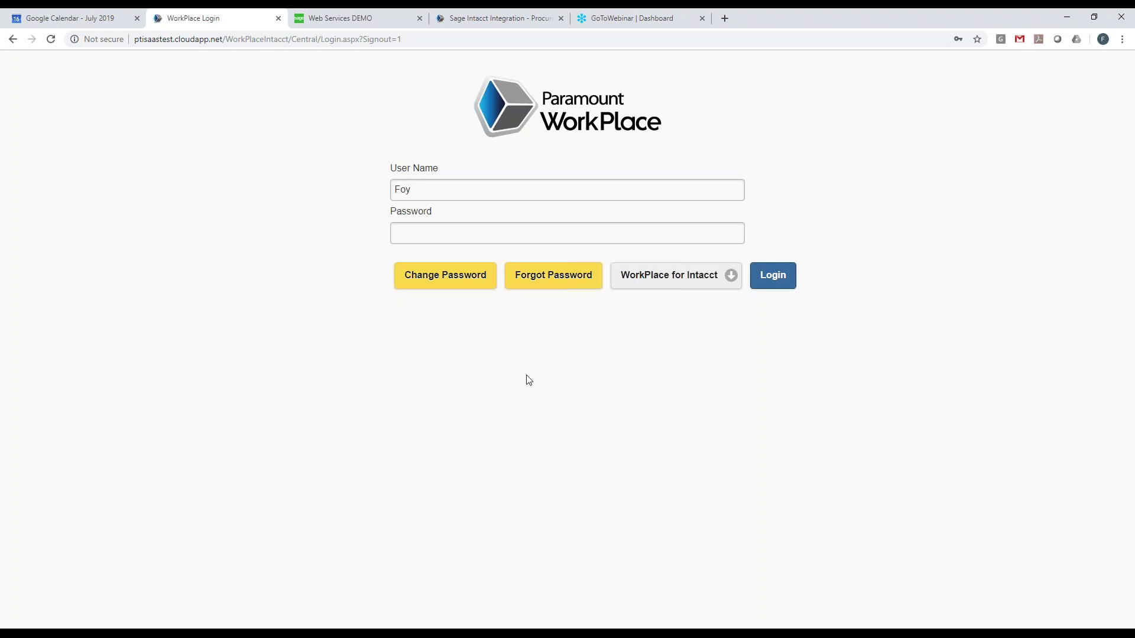
# Switch to Sage Intacct and view the 4imprint bill dated 07/16/2019, examining its header details and entries.
pyautogui.click(354, 18)
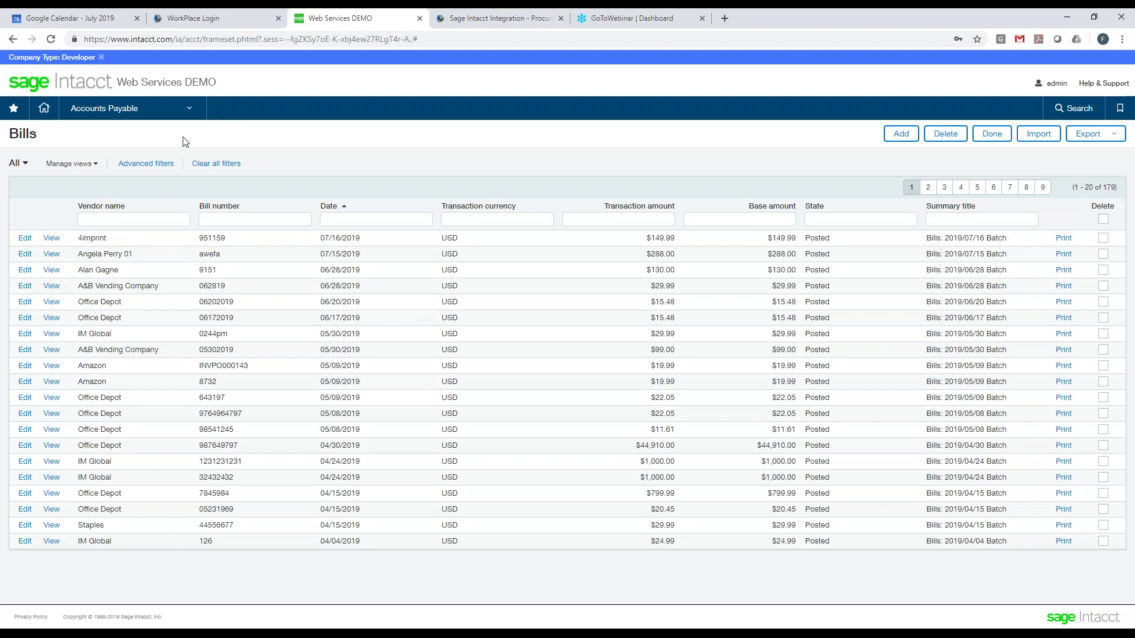
pyautogui.click(51, 239)
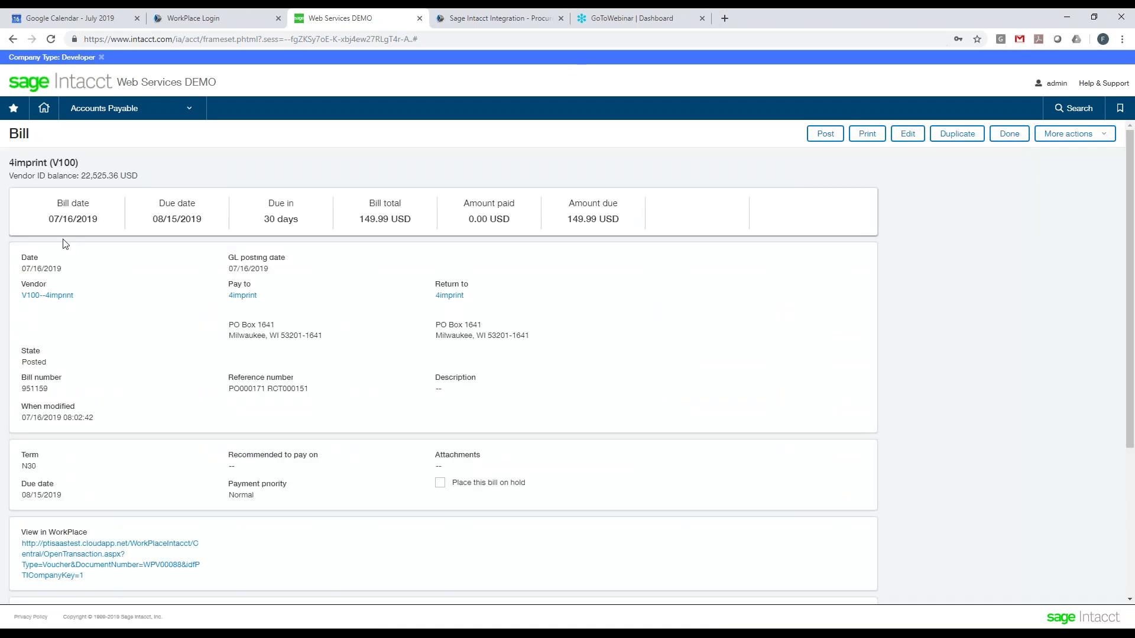
pyautogui.scroll(-4, 334, 350)
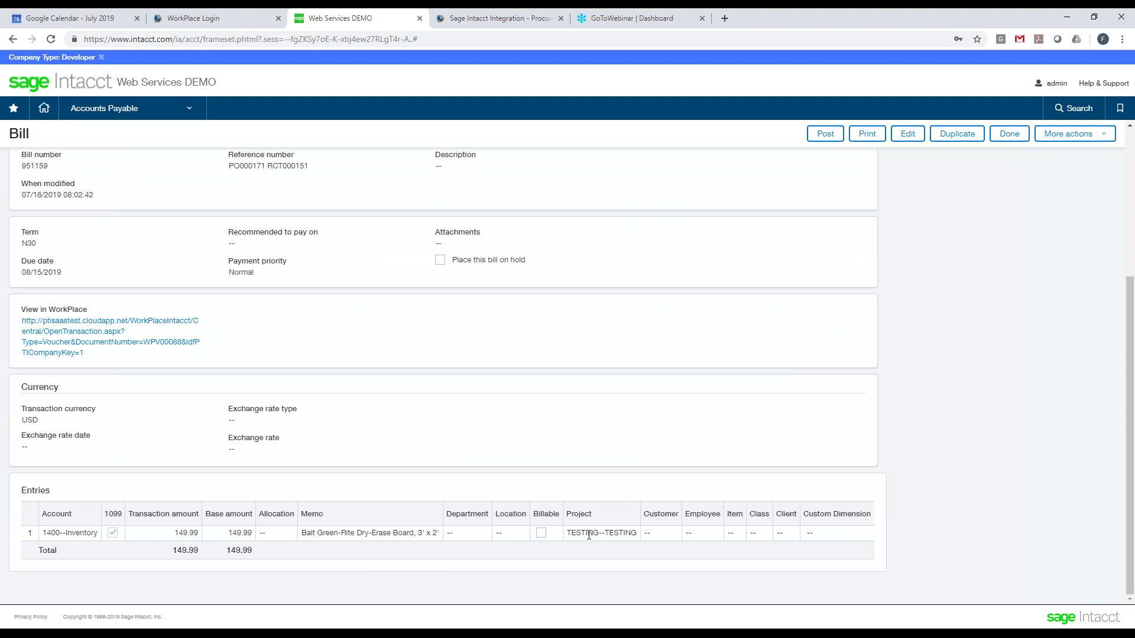
pyautogui.scroll(1, 584, 531)
pyautogui.scroll(-1, 582, 531)
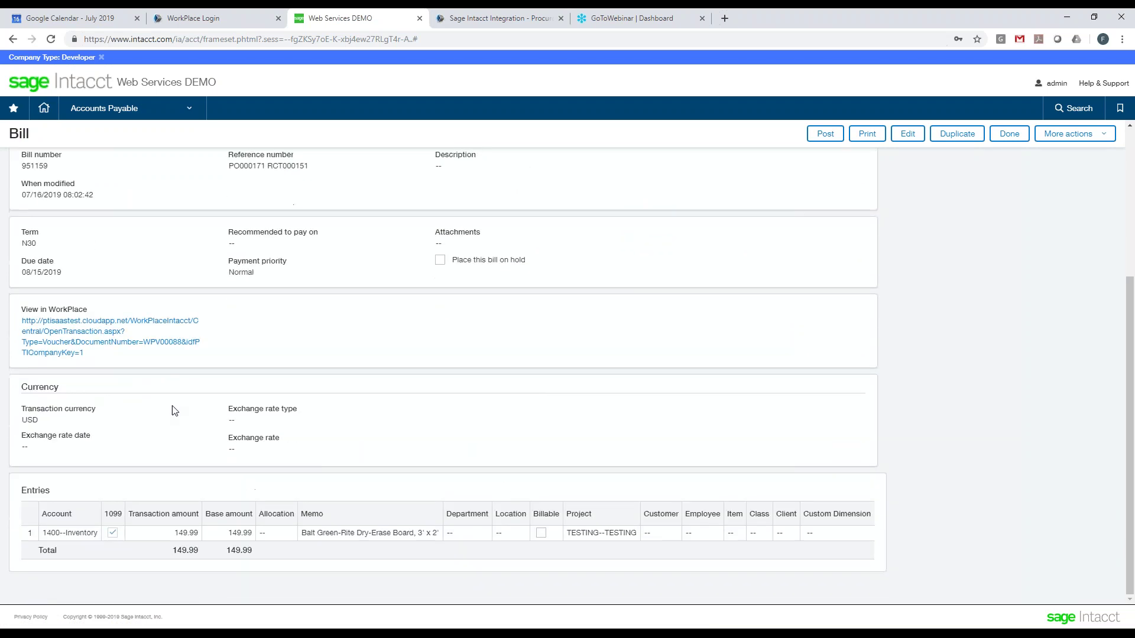
# Try to open the bill's linked transaction in WorkPlace by logging in with the account password, then return to the bill in Sage Intacct.
pyautogui.click(103, 326)
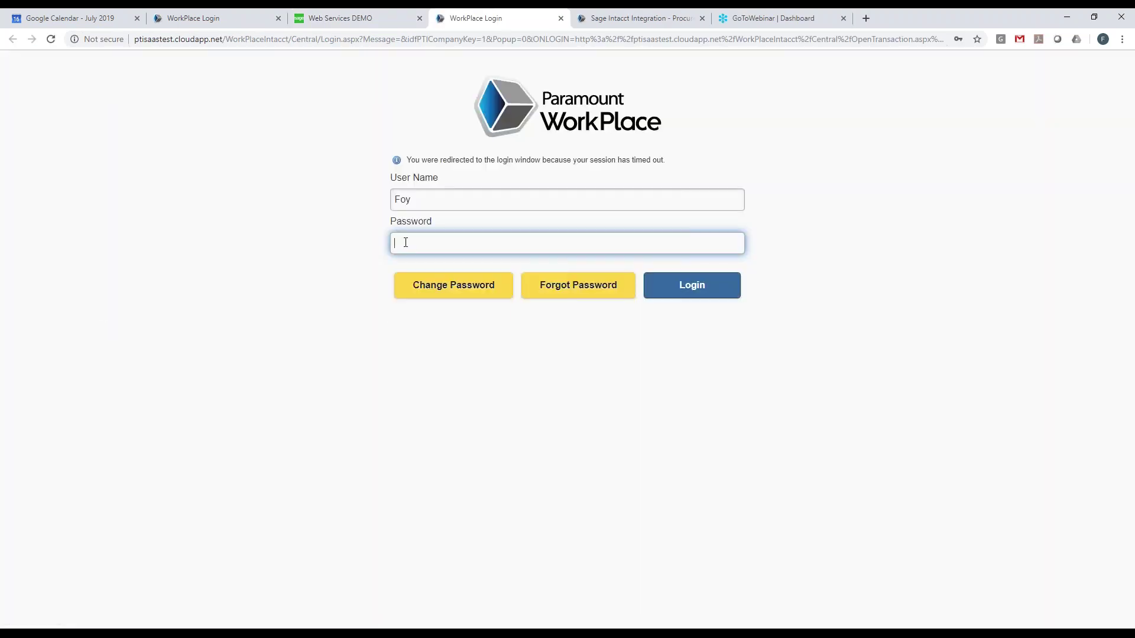
pyautogui.click(406, 242)
pyautogui.write('•••')
pyautogui.click(689, 287)
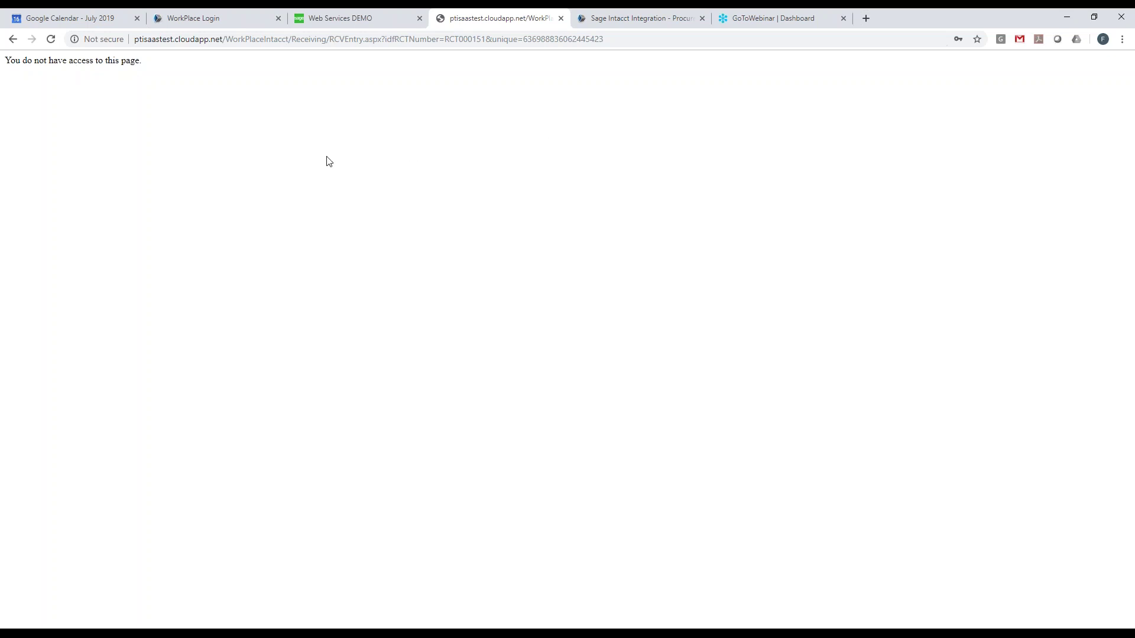
pyautogui.click(12, 40)
pyautogui.click(354, 18)
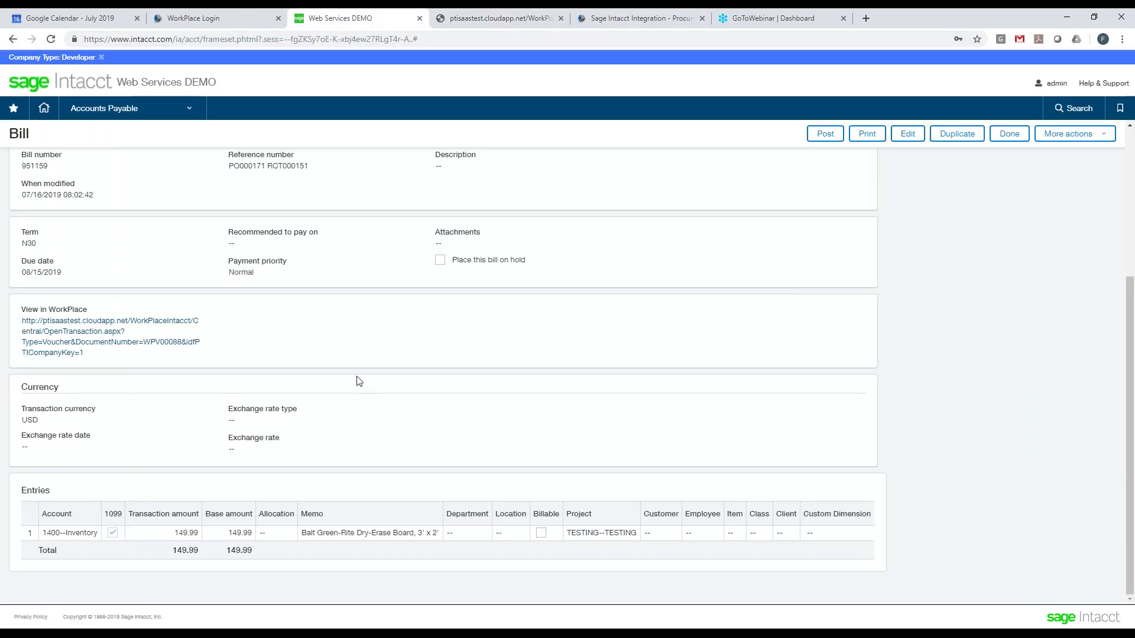
pyautogui.scroll(4, 403, 412)
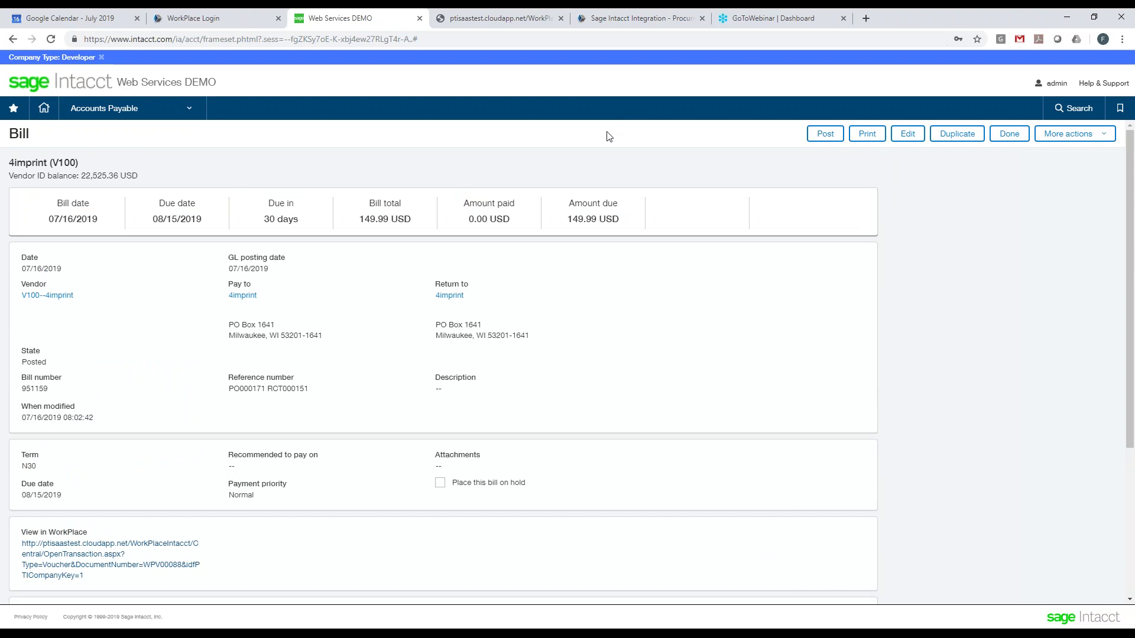
# Switch to the Paramount WorkPlace website's Sage Intacct Integration page and show the list of available integrations.
pyautogui.click(621, 19)
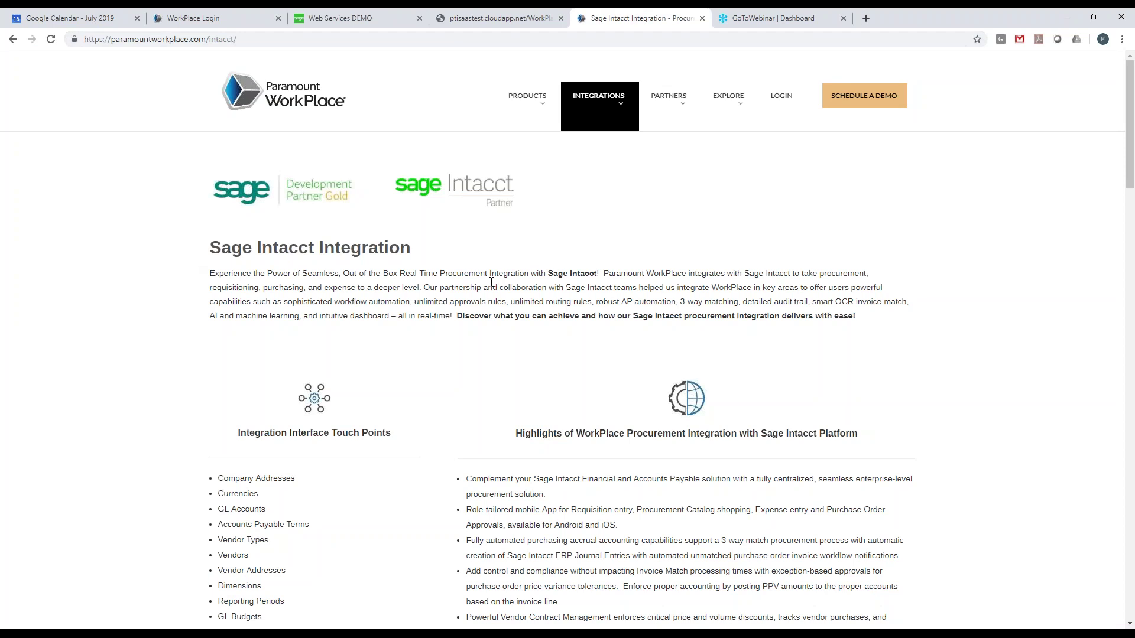
pyautogui.moveTo(597, 102)
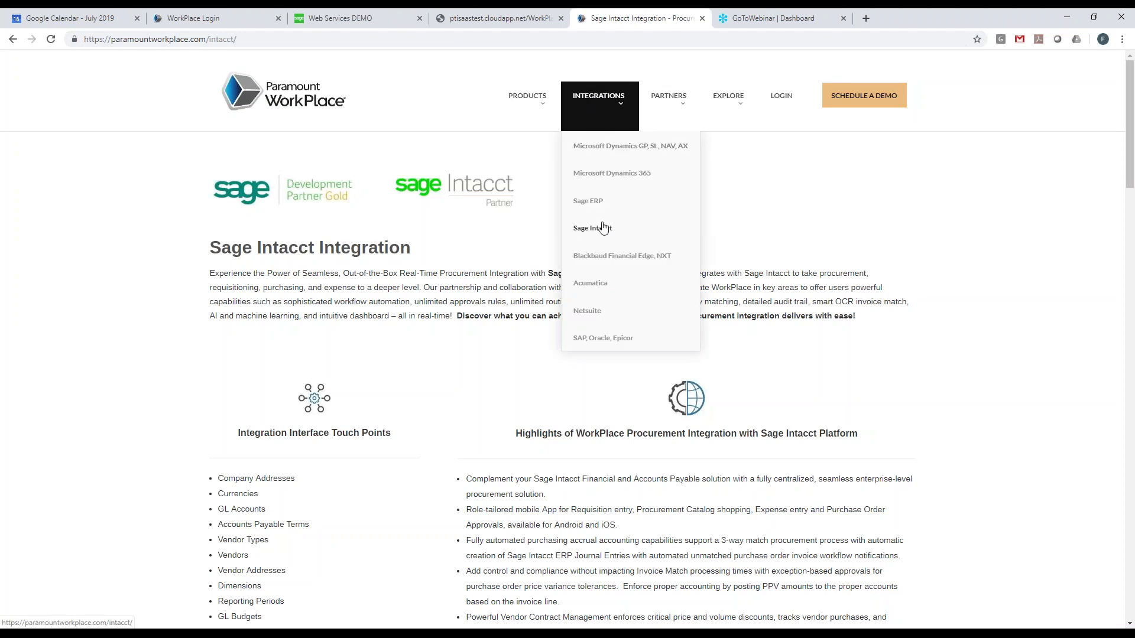
# Examine the Sage Intacct integration touch points, procurement integration highlights and PDF downloads on the page.
pyautogui.scroll(-3, 879, 219)
pyautogui.scroll(-2, 881, 219)
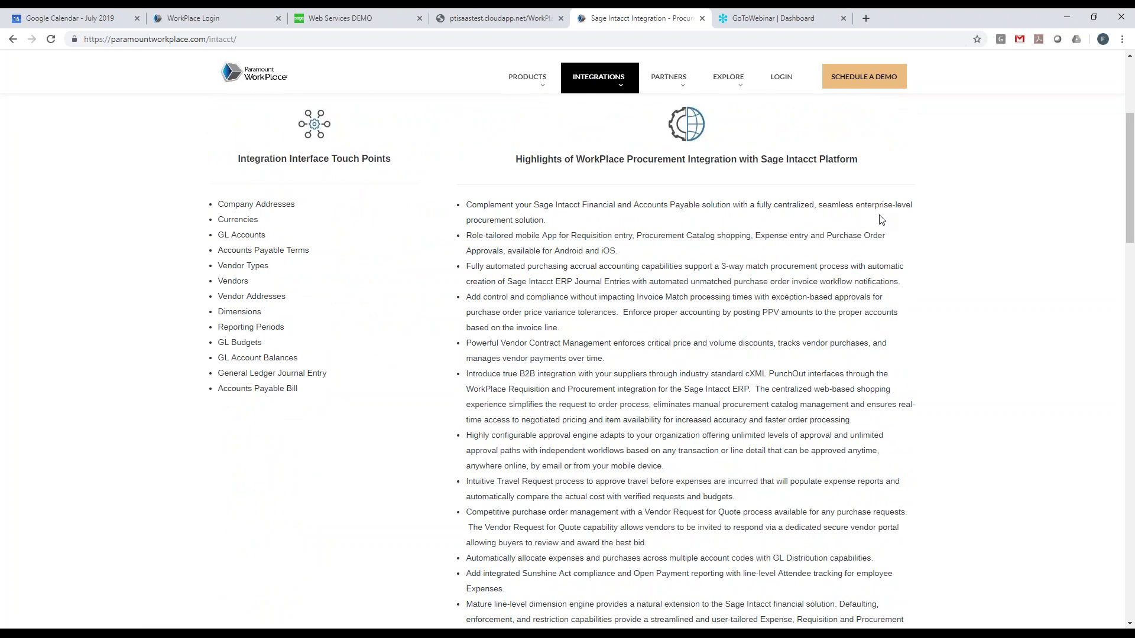
pyautogui.scroll(-6, 881, 219)
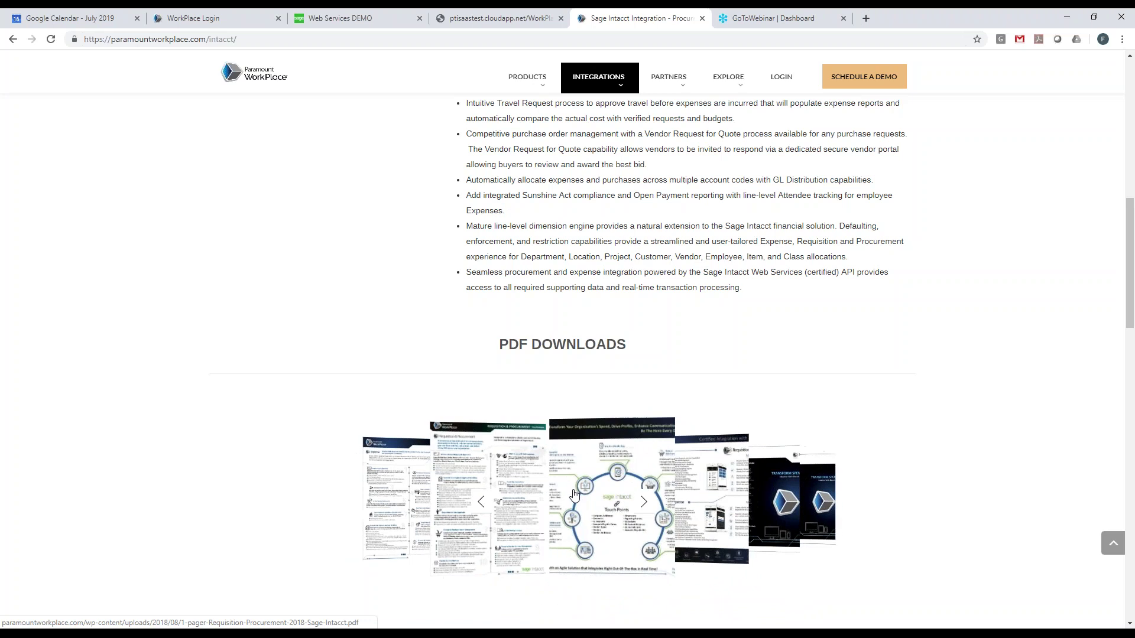
# Open the Procure-to-Pay Calculator on the Paramount WorkPlace website and rate the current purchasing process automation as 3.
pyautogui.moveTo(729, 83)
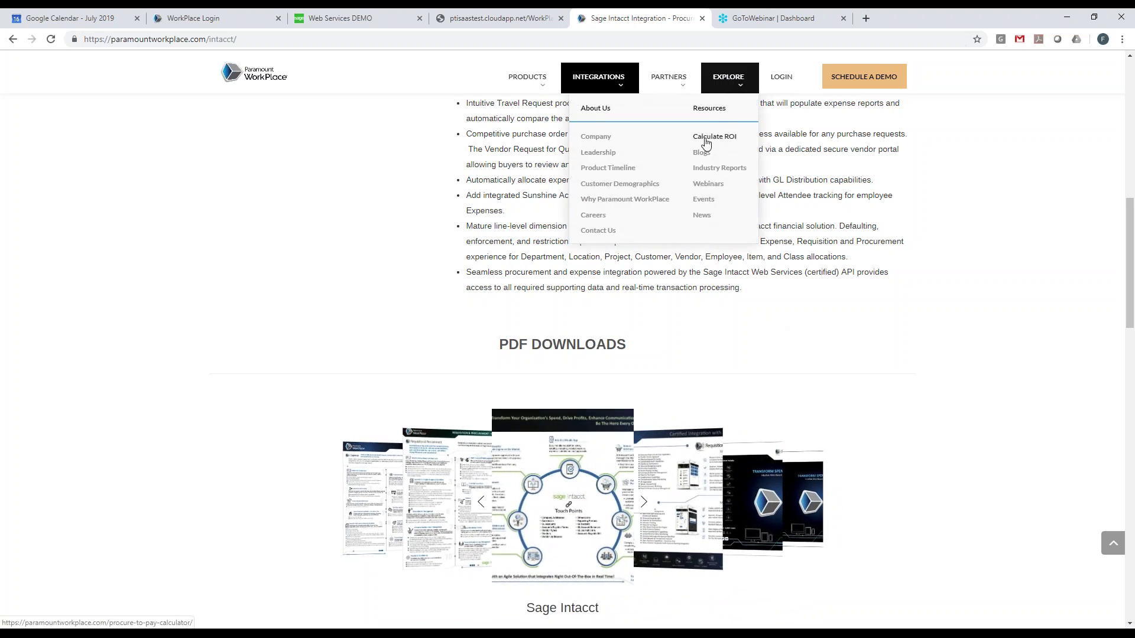
pyautogui.click(707, 142)
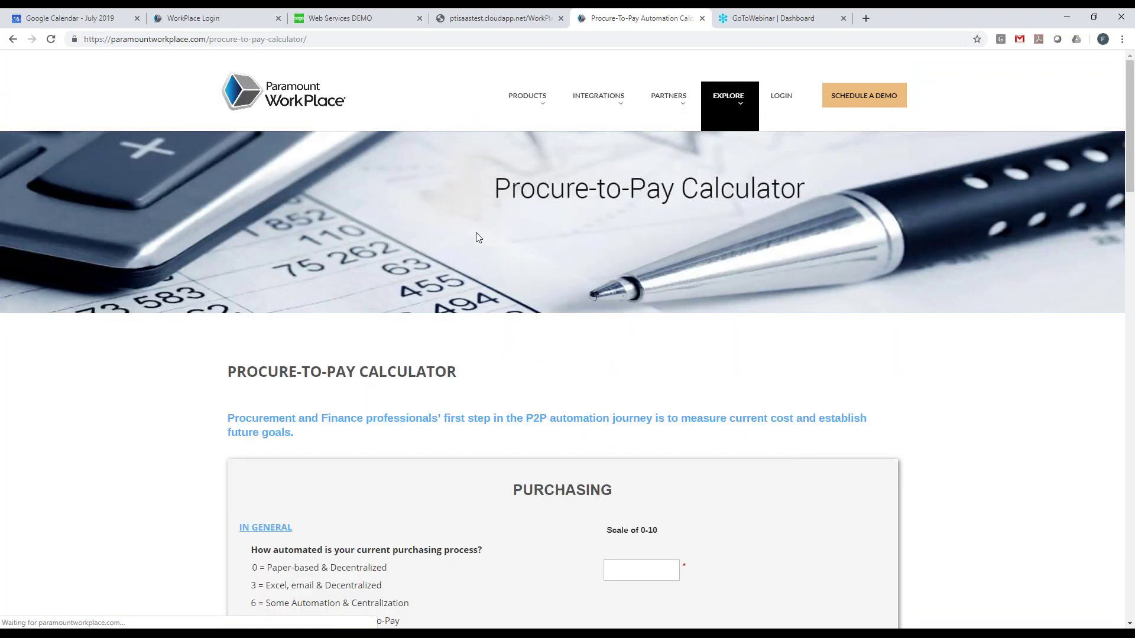
pyautogui.scroll(-1, 478, 233)
pyautogui.scroll(-3, 478, 239)
pyautogui.scroll(-2, 477, 238)
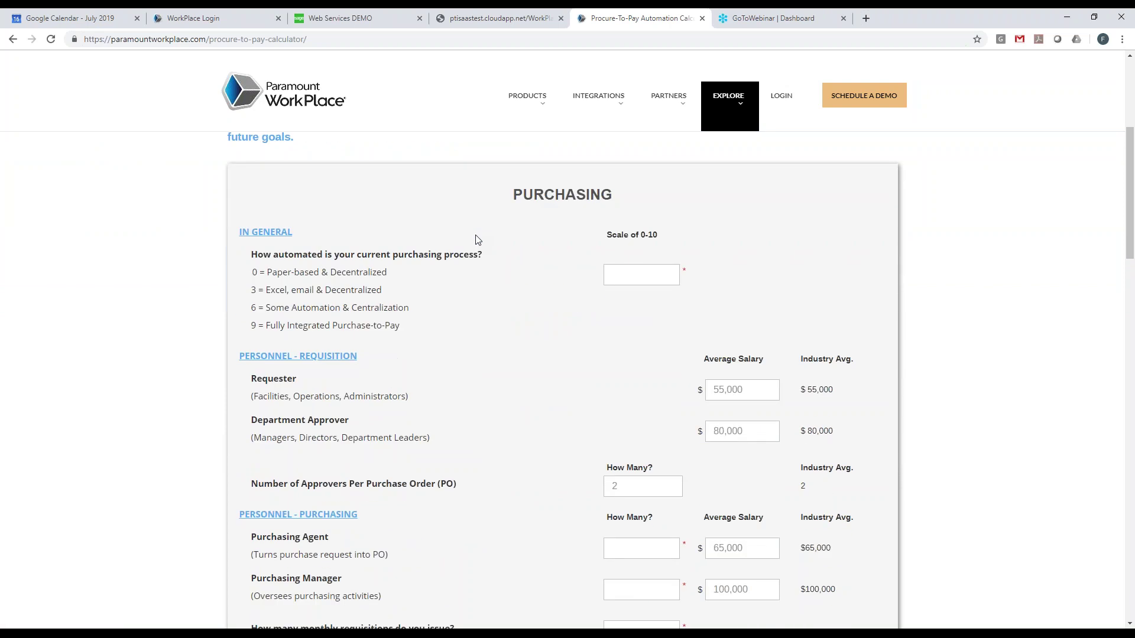
pyautogui.scroll(-1, 471, 286)
pyautogui.click(628, 218)
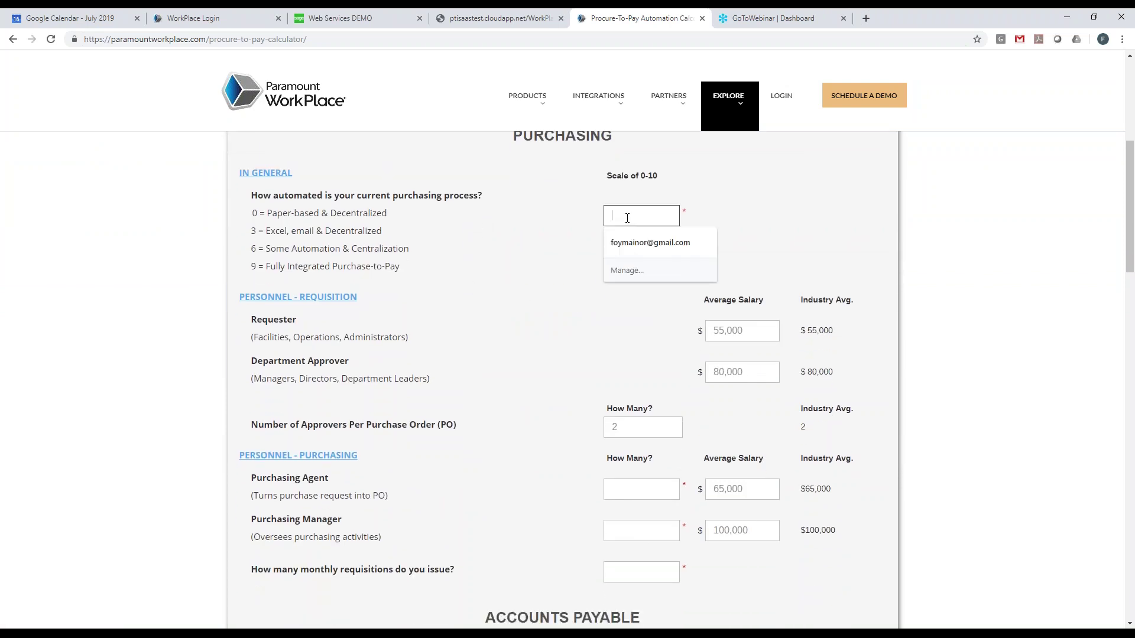
pyautogui.write('3')
pyautogui.click(514, 322)
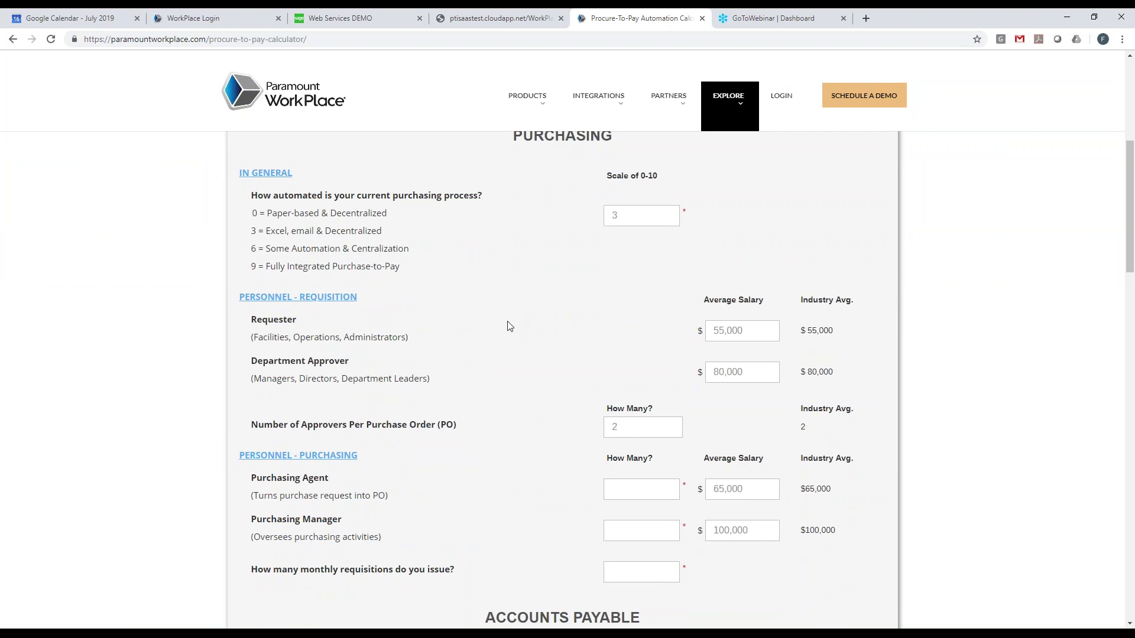
# Enter 1 purchasing agent, 1 purchasing manager and 1 monthly requisition in the calculator's Purchasing section.
pyautogui.scroll(-1, 508, 326)
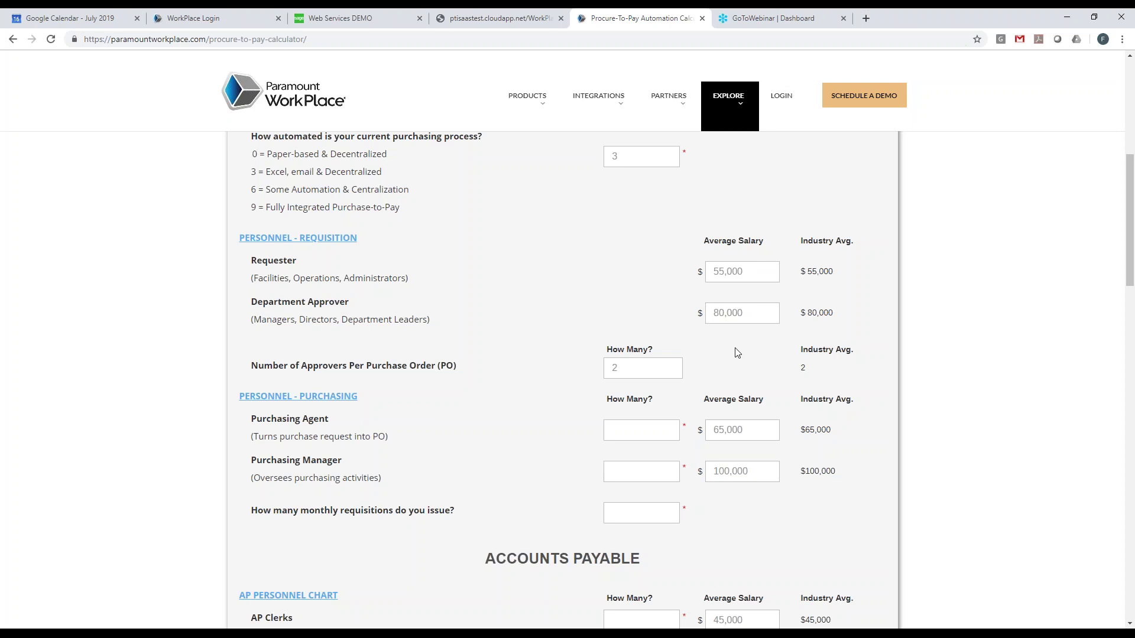
pyautogui.scroll(-1, 680, 355)
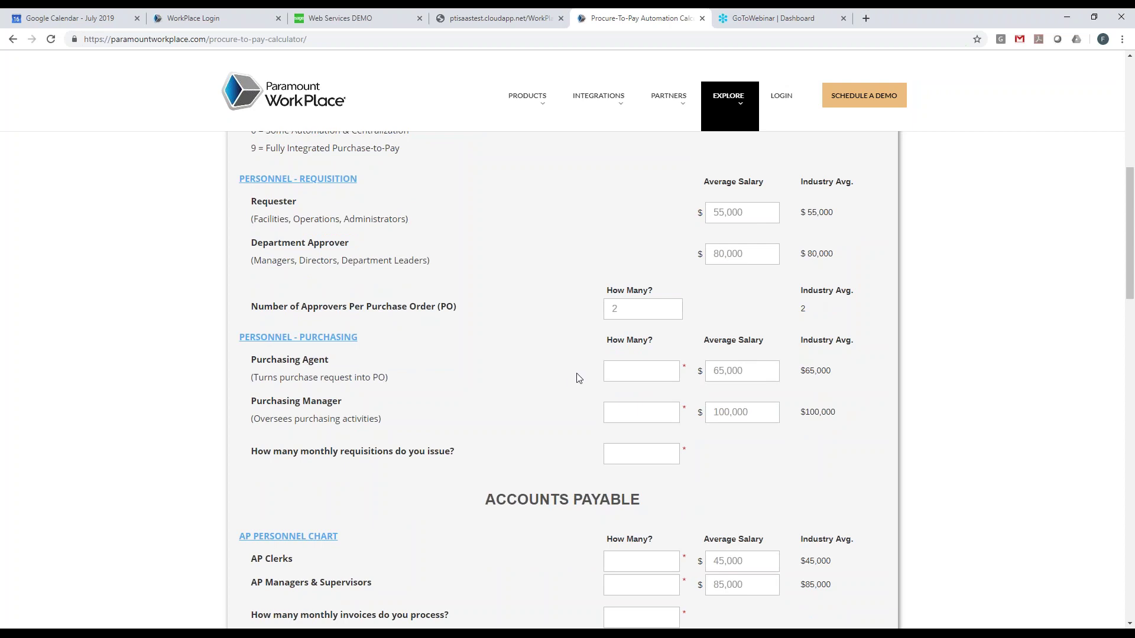
pyautogui.click(625, 371)
pyautogui.write('1')
pyautogui.click(620, 420)
pyautogui.write('1')
pyautogui.click(621, 455)
pyautogui.write('1')
# Enter 1 AP clerk, 1 AP manager or supervisor and 1 monthly invoice under Accounts Payable, and submit the calculator.
pyautogui.scroll(-1, 497, 439)
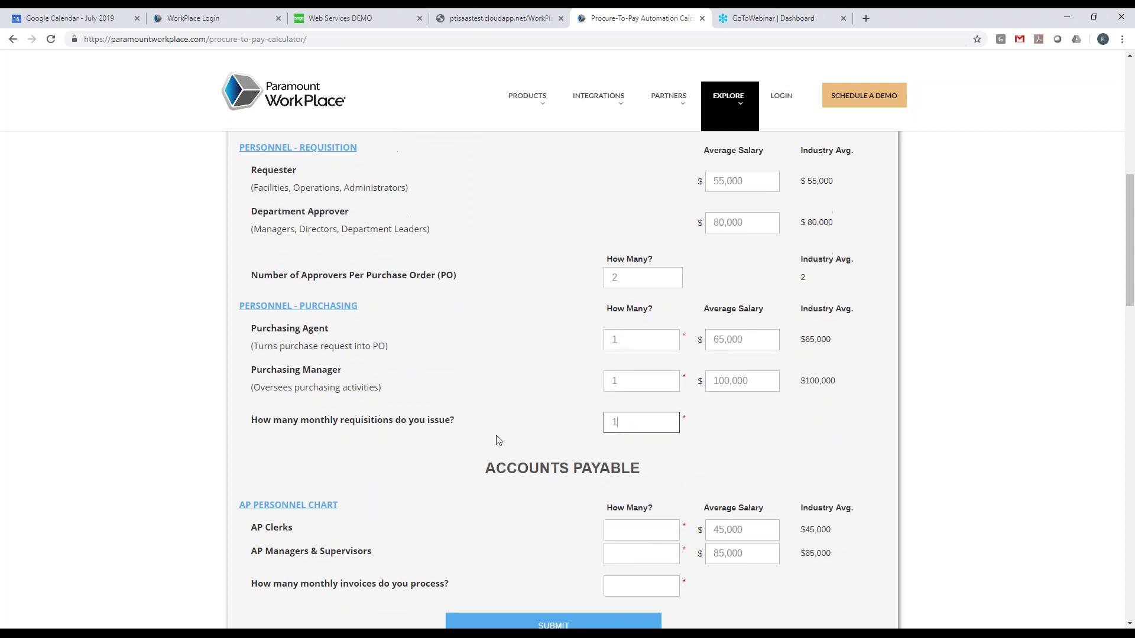
pyautogui.scroll(-3, 496, 439)
pyautogui.click(621, 384)
pyautogui.write('1')
pyautogui.click(618, 408)
pyautogui.write('1')
pyautogui.click(489, 418)
pyautogui.click(621, 440)
pyautogui.write('1')
pyautogui.moveTo(532, 408); pyautogui.dragTo(532, 408)
pyautogui.scroll(1, 532, 408)
pyautogui.click(546, 550)
# Examine the calculated Purchase-to-Pay costs and the total cost and savings, then return to the start of the calculator page.
pyautogui.scroll(-4, 932, 371)
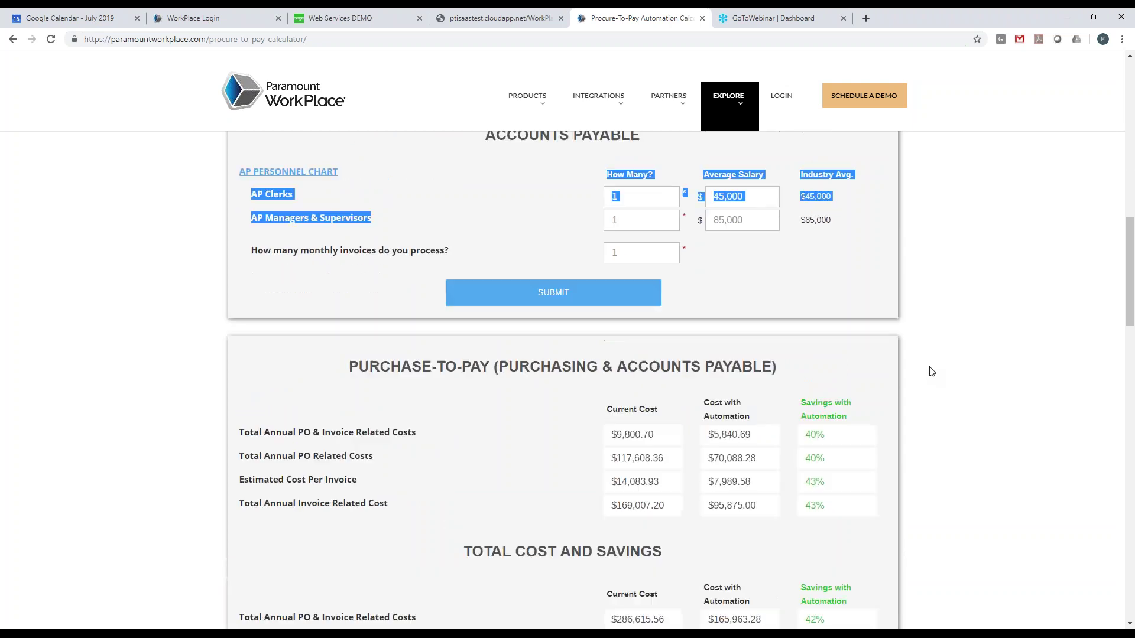
pyautogui.scroll(-3, 932, 371)
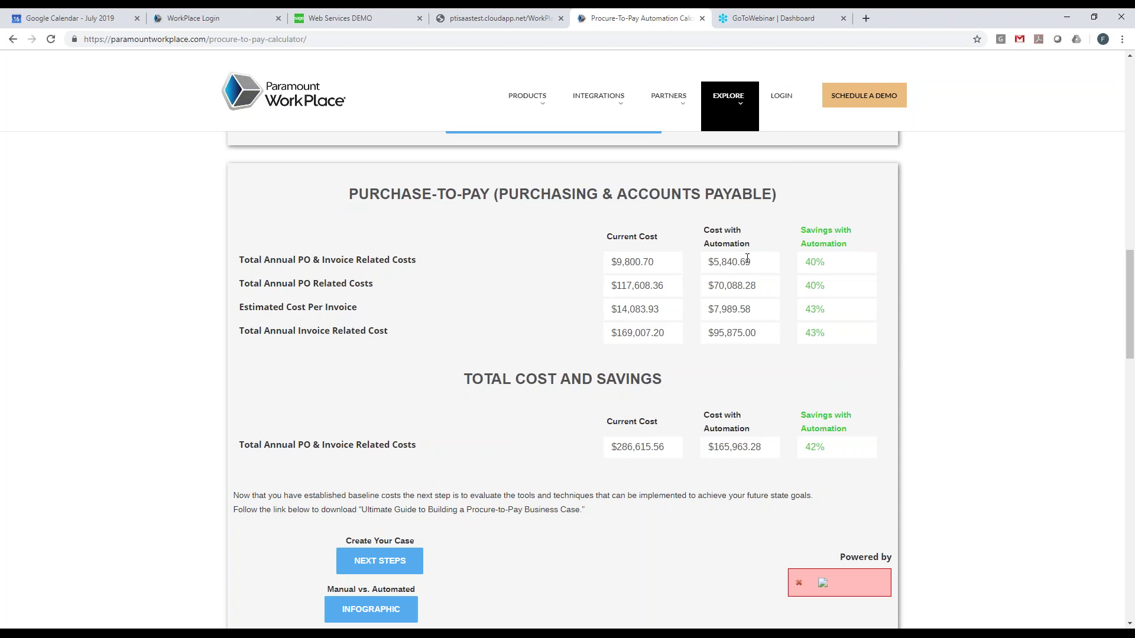
pyautogui.scroll(15, 845, 300)
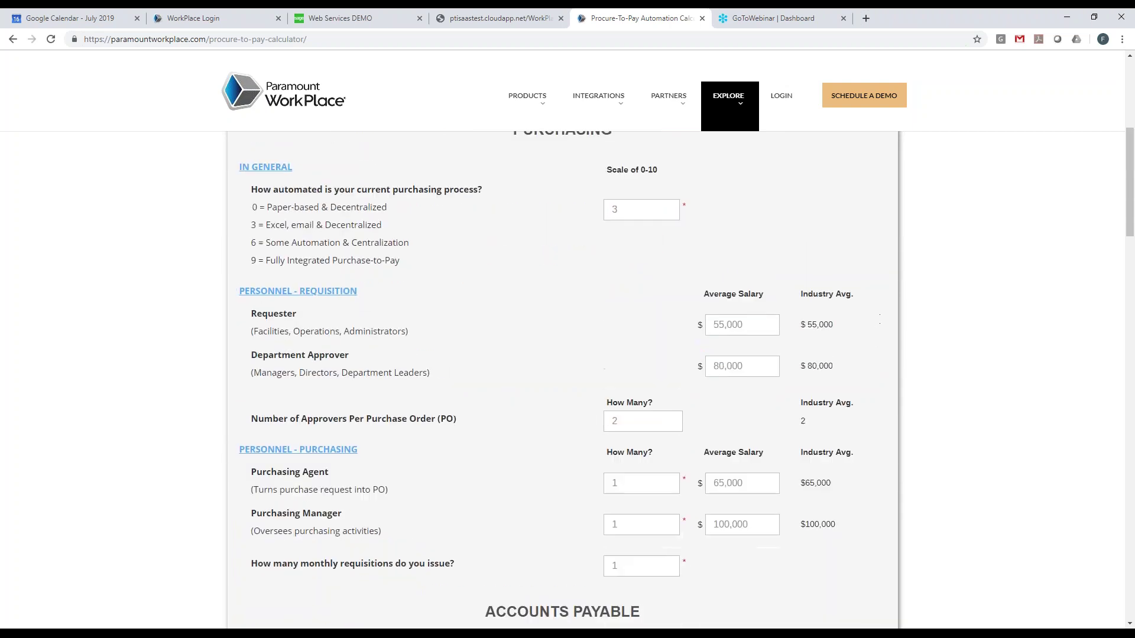
pyautogui.scroll(5, 580, 303)
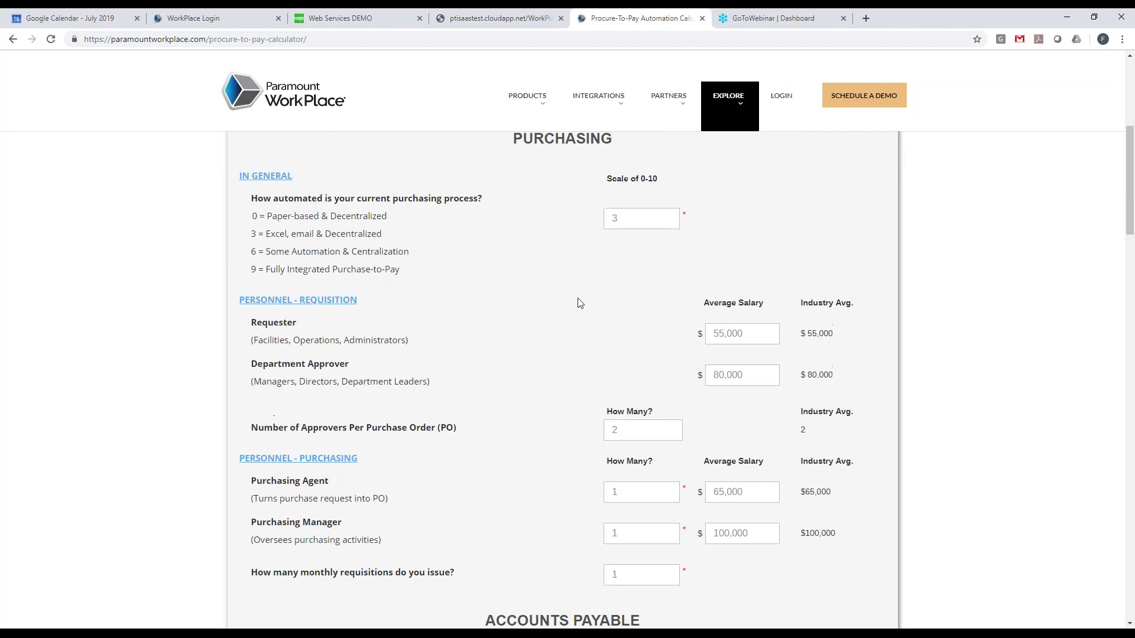
pyautogui.scroll(1, 580, 303)
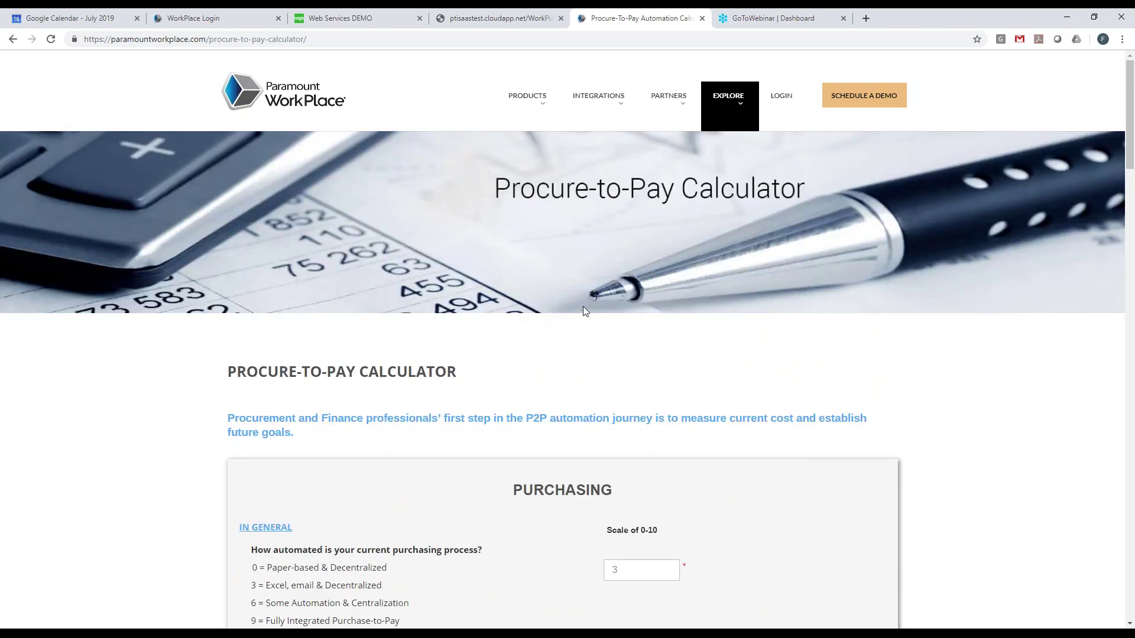